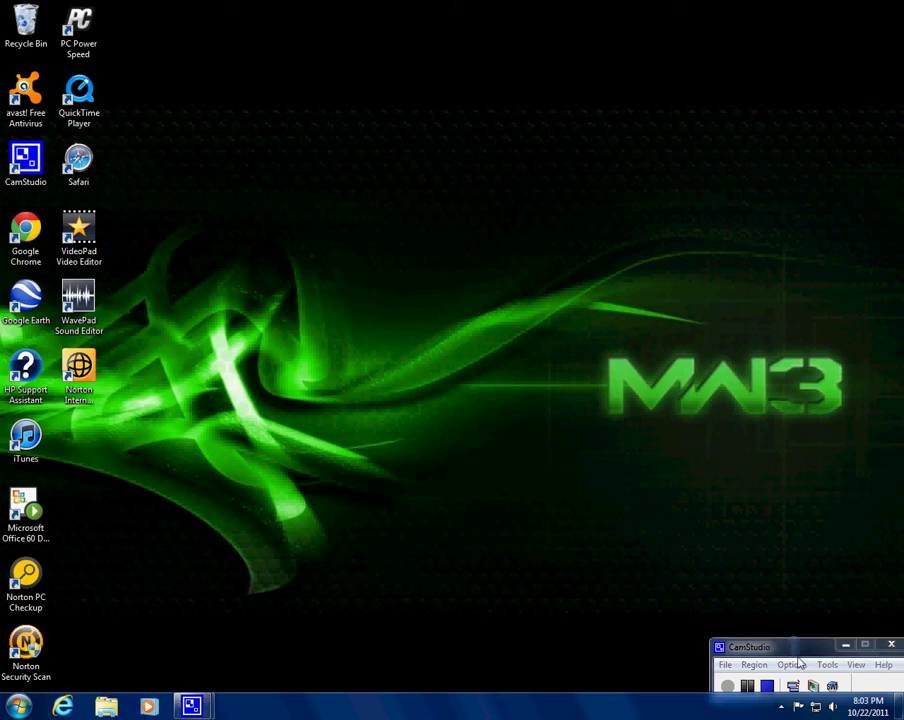
- Minimize the CamStudio recorder window to clear the desktop
click(845, 644)
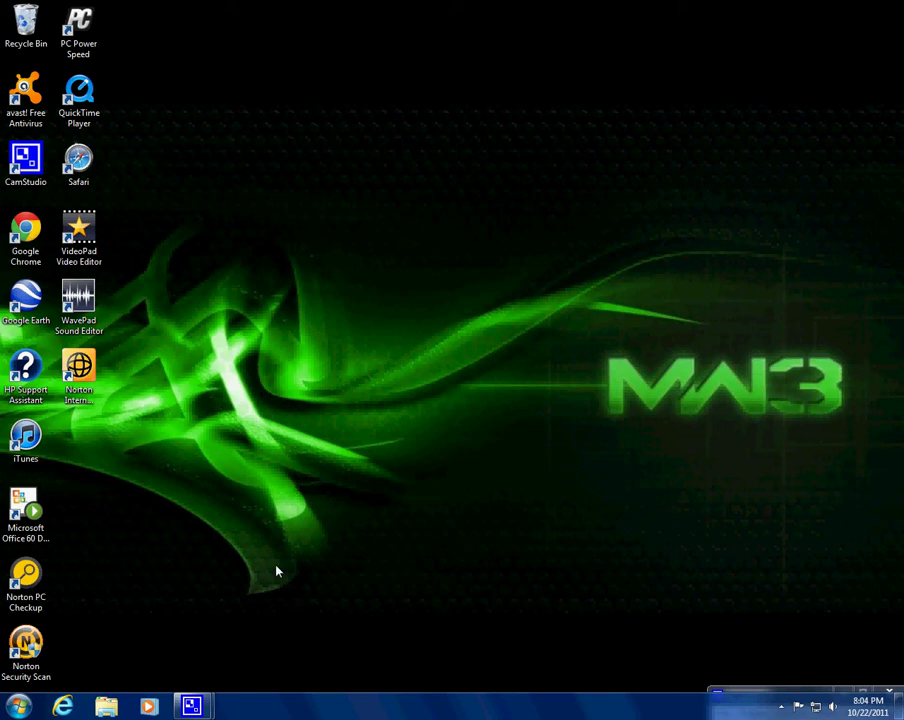
- Launch Google Chrome and go to brothersoft.com
double_click(26, 232)
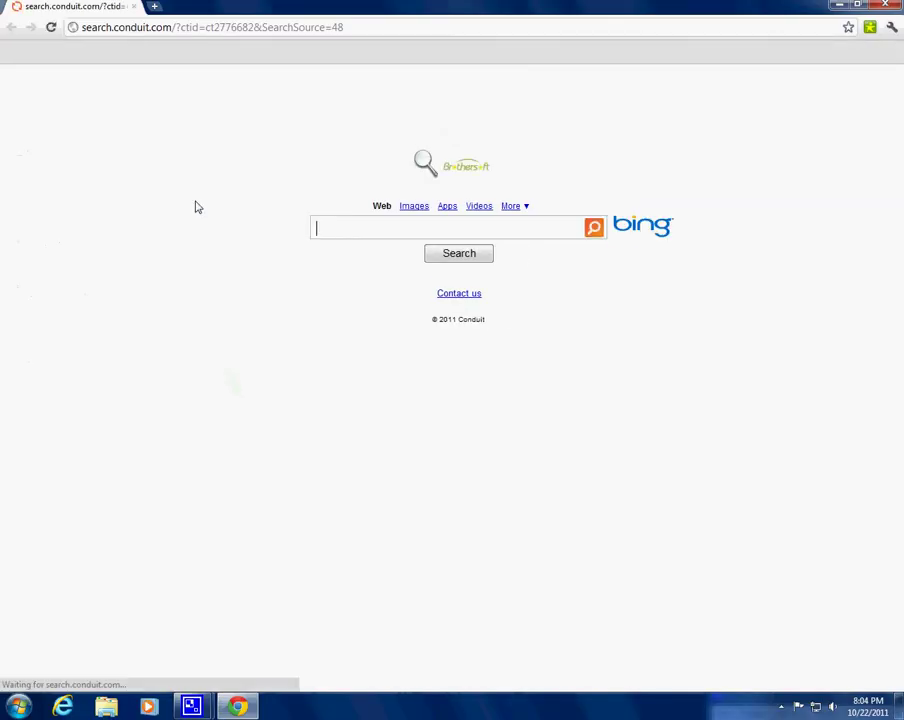
click(391, 22)
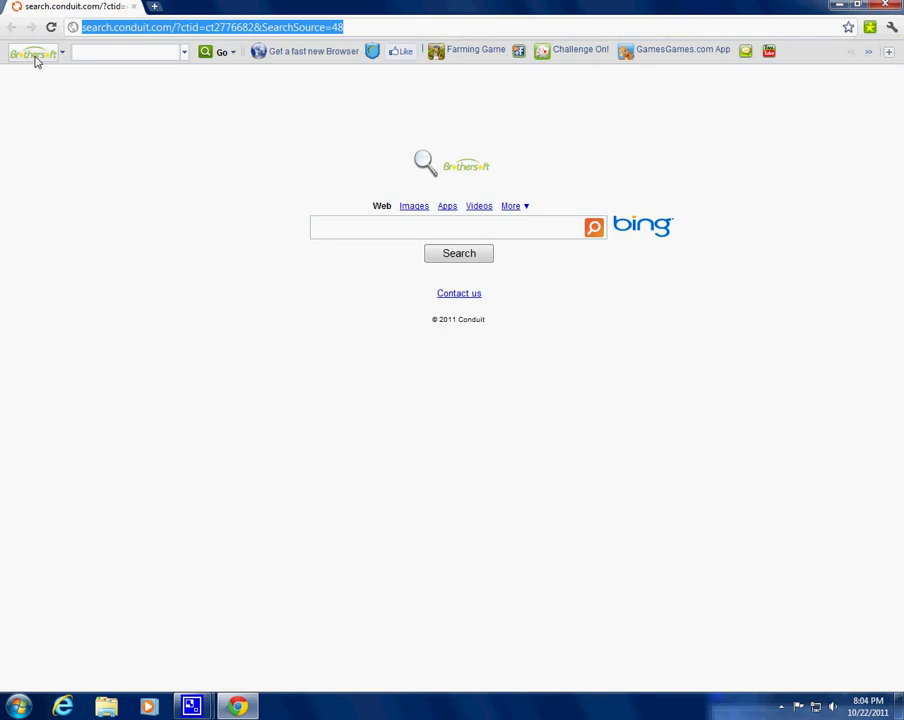
text(brother)
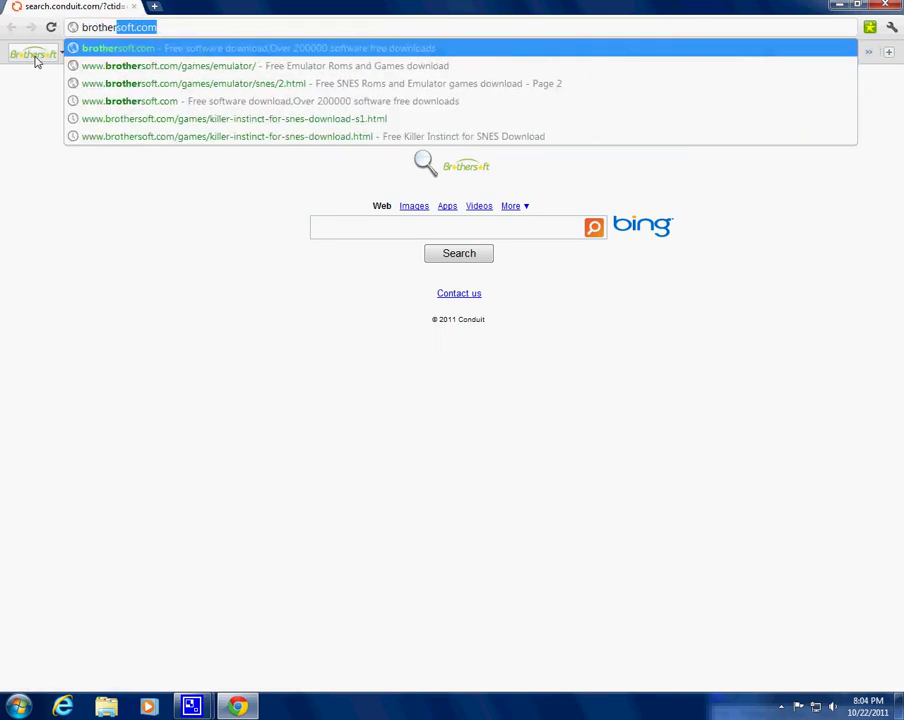
text(soft.com)
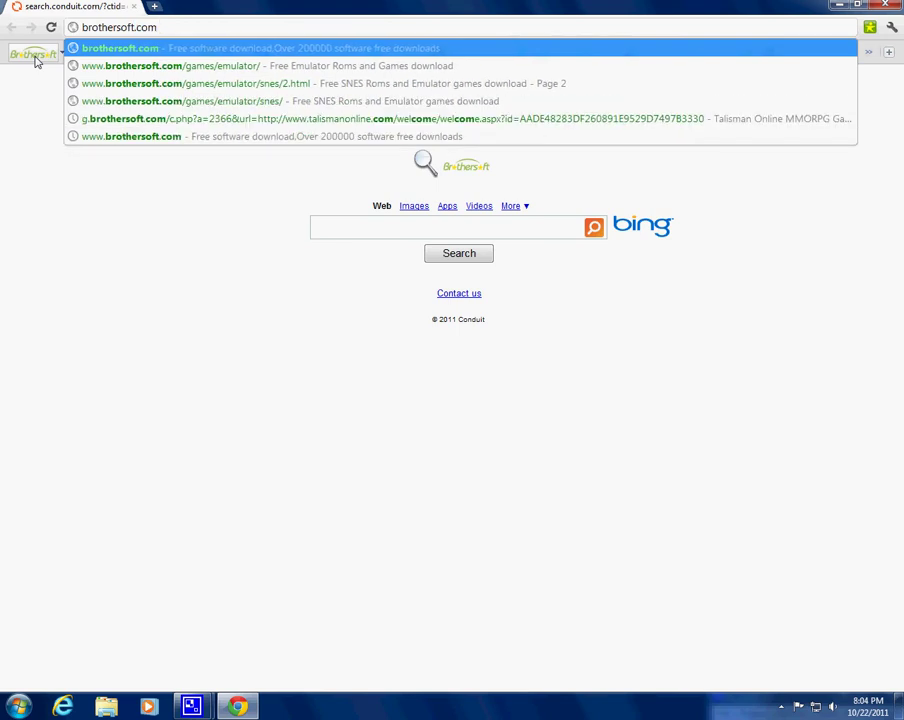
key(Return)
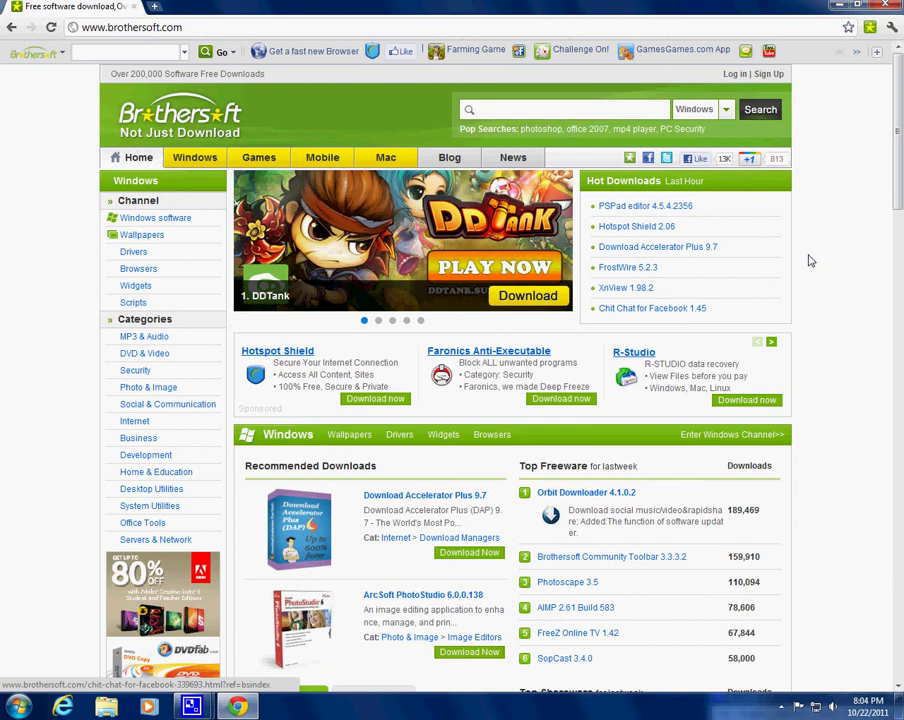
- Scroll through Brothersoft's Emulator page, reviewing its New ROMs, Pop Emulators and categories
scroll(524, 384, down, 5)
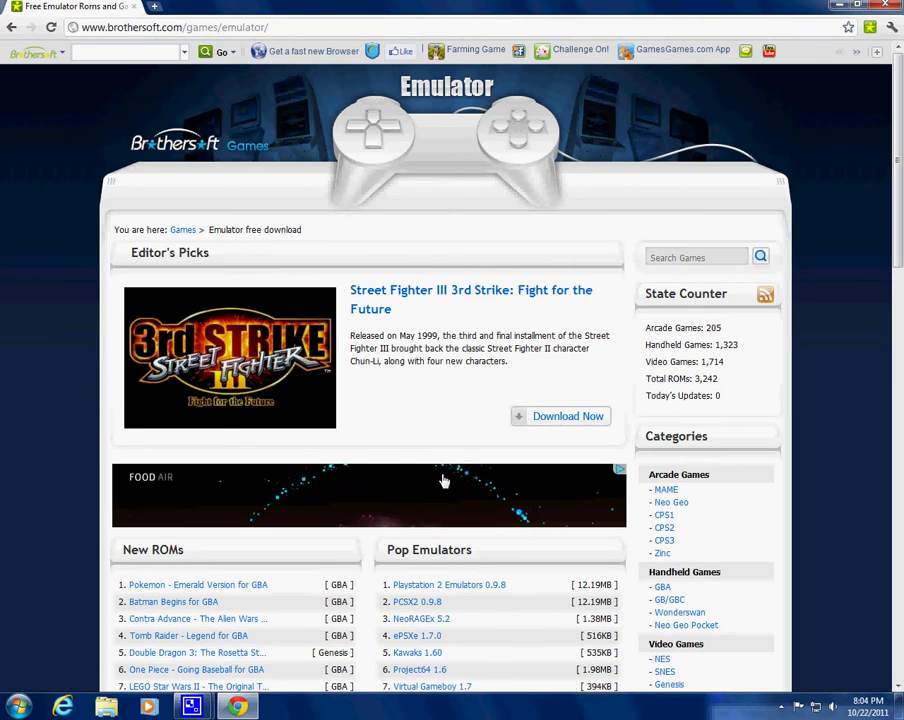
scroll(735, 493, down, 1)
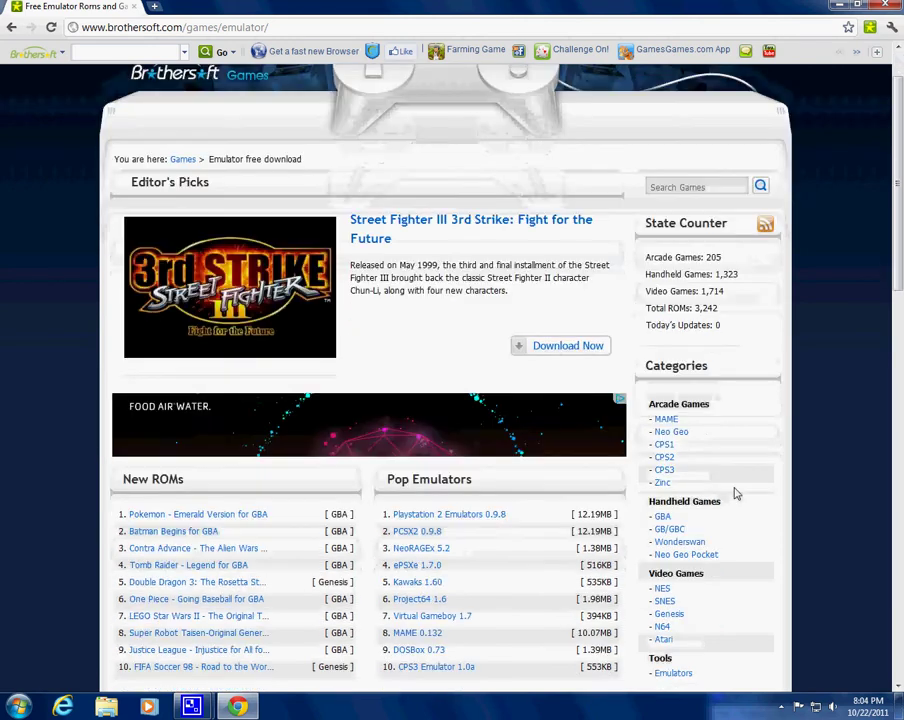
scroll(776, 486, down, 3)
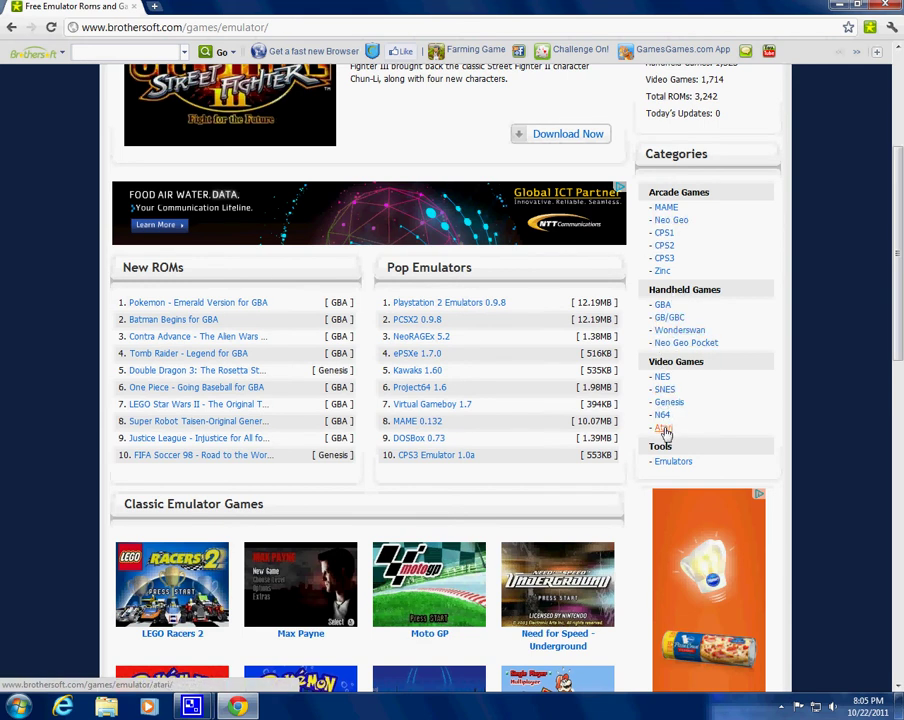
scroll(798, 432, up, 1)
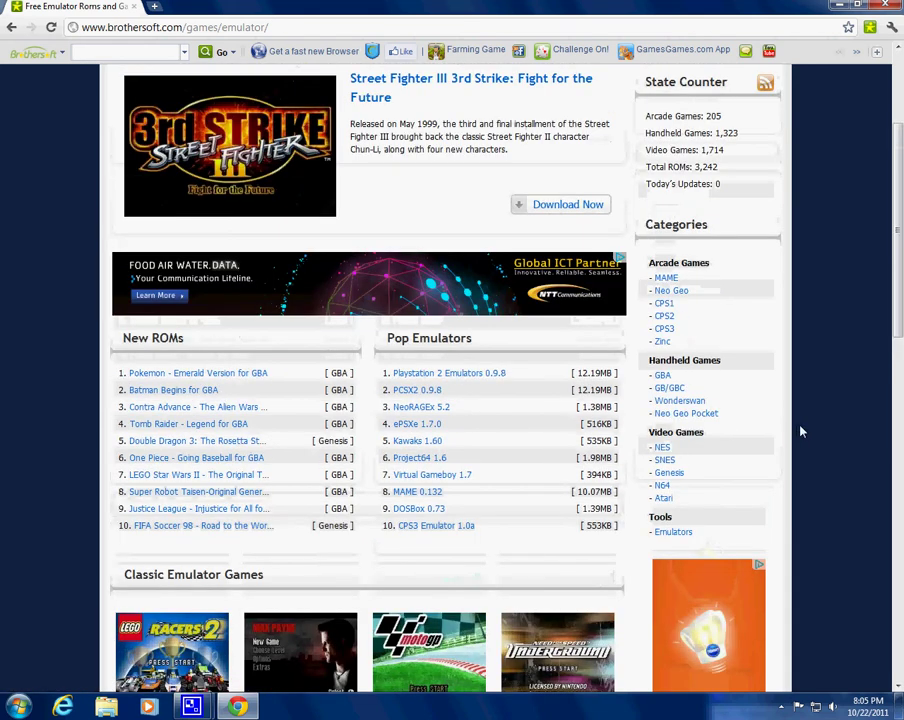
scroll(796, 432, down, 1)
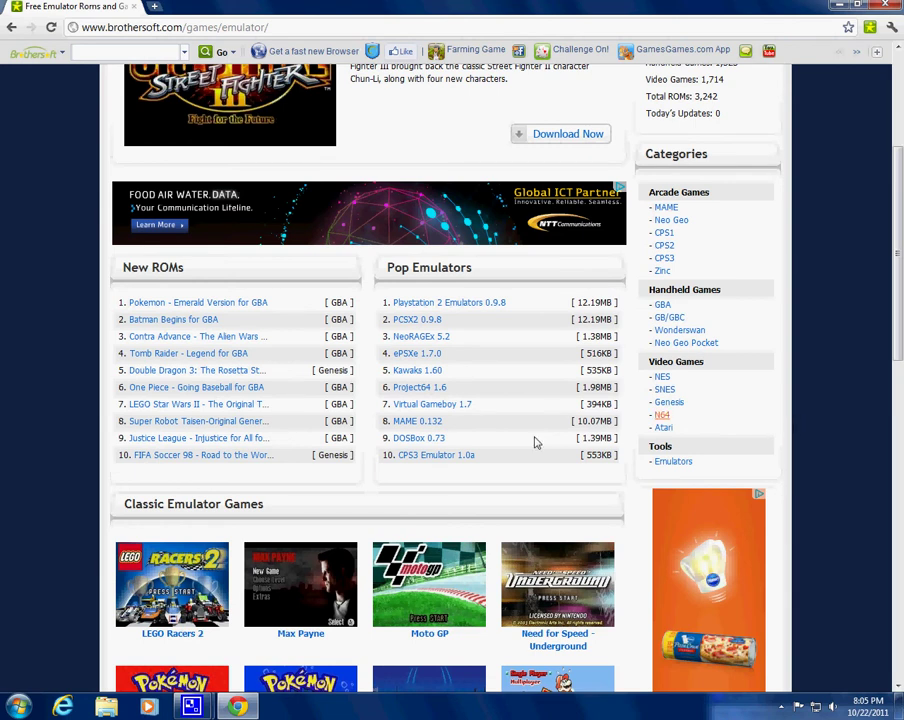
scroll(540, 382, down, 3)
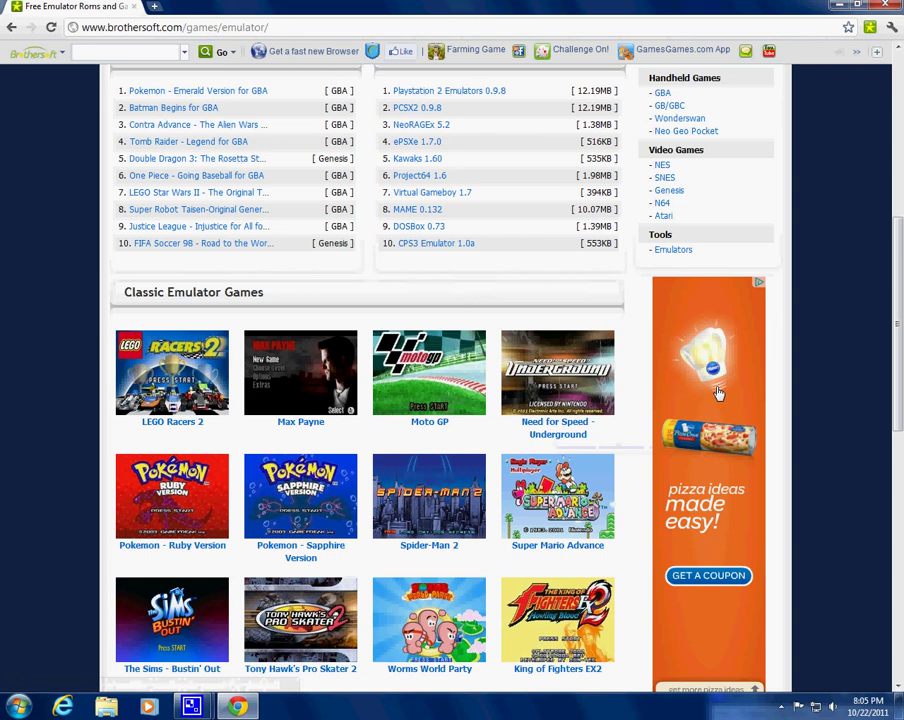
scroll(290, 515, down, 1)
scroll(716, 478, up, 4)
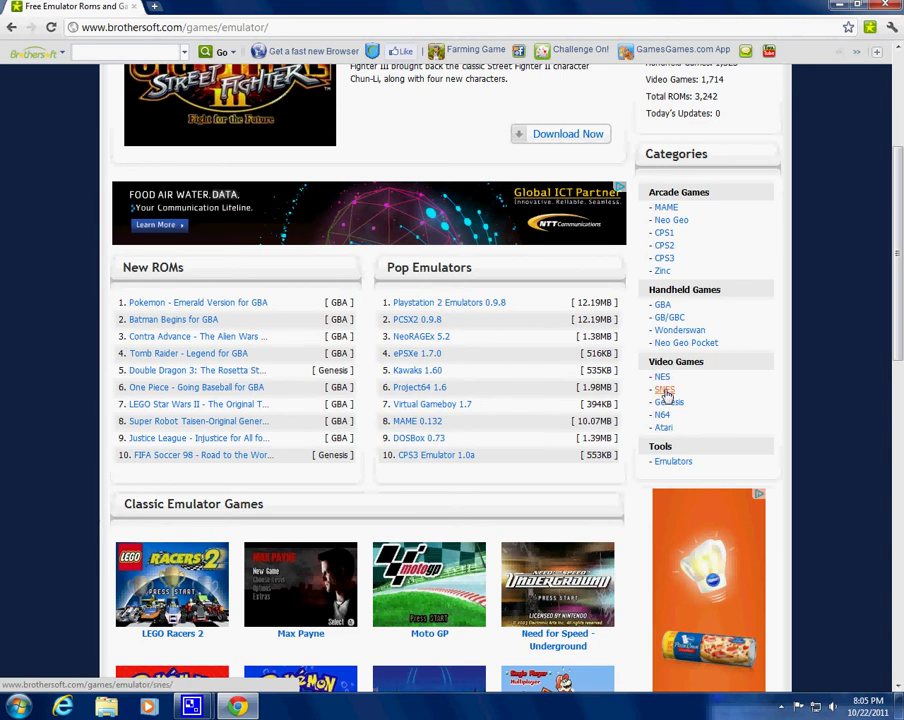
- Open the SNES emulator games list under Video Games
click(665, 391)
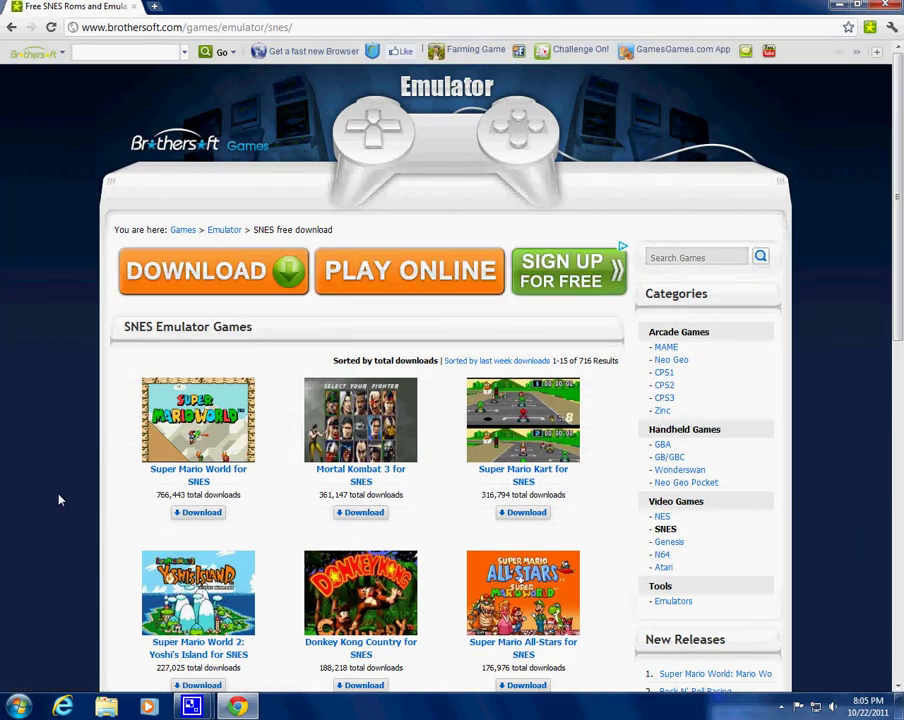
scroll(44, 524, down, 3)
scroll(26, 506, down, 6)
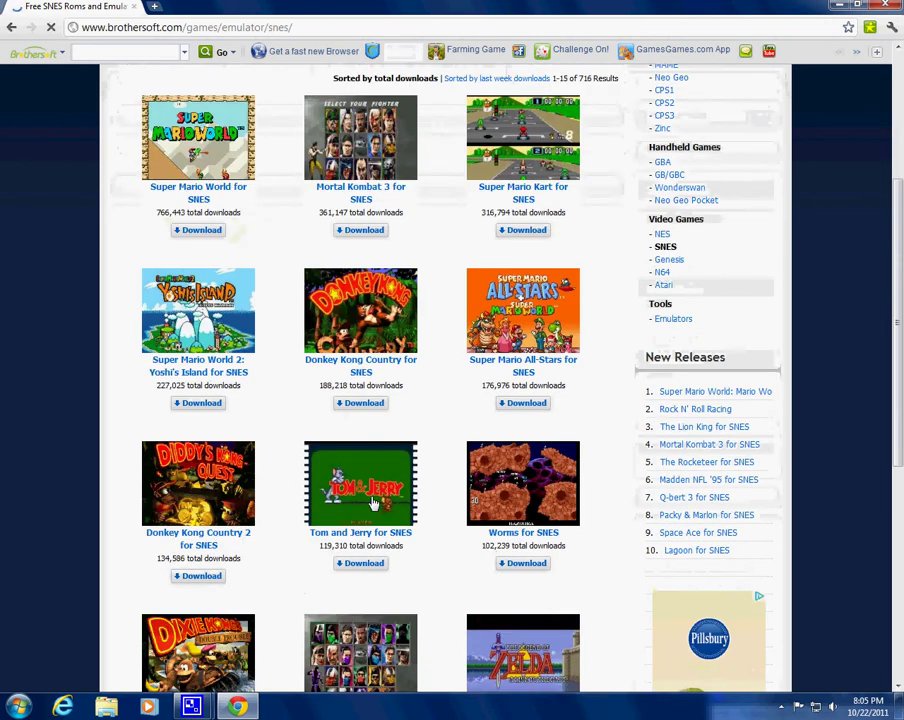
scroll(20, 516, down, 6)
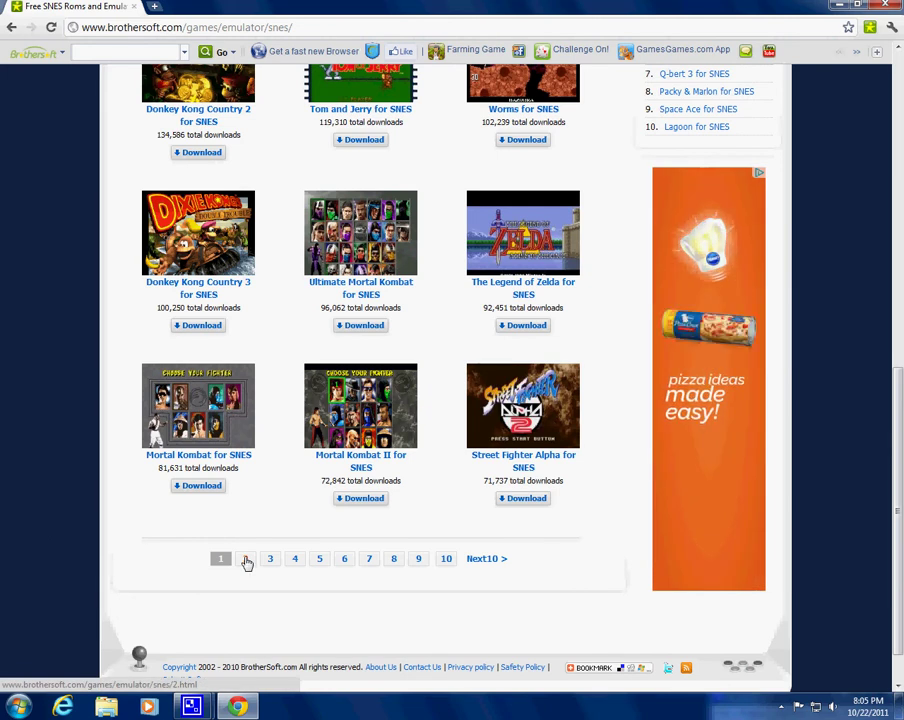
- Page through the SNES games list to page 3, where Killer Instinct appears
click(247, 561)
scroll(262, 570, down, 10)
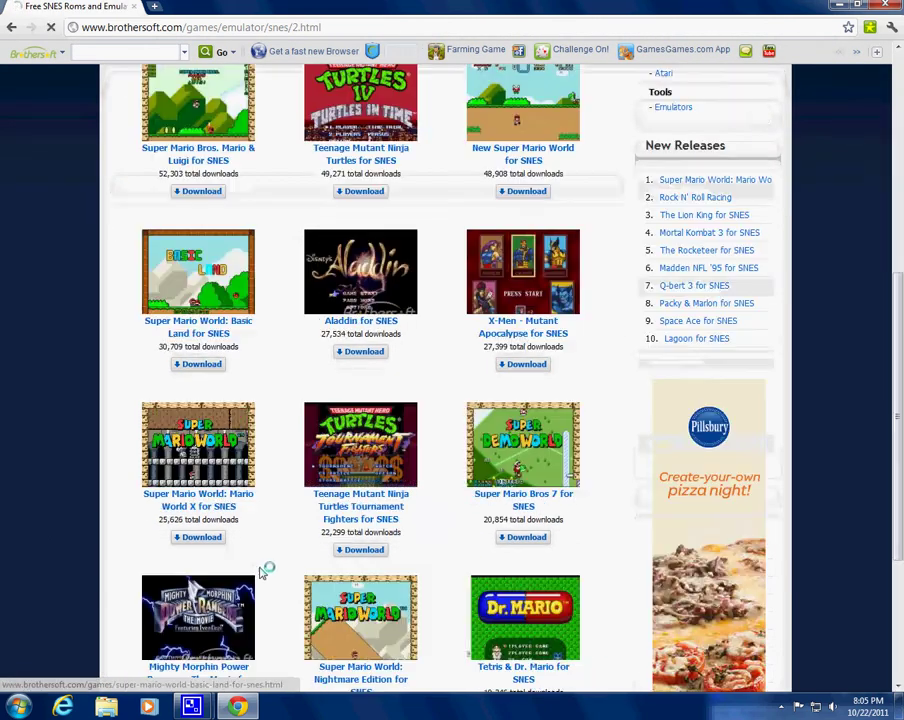
scroll(300, 562, down, 3)
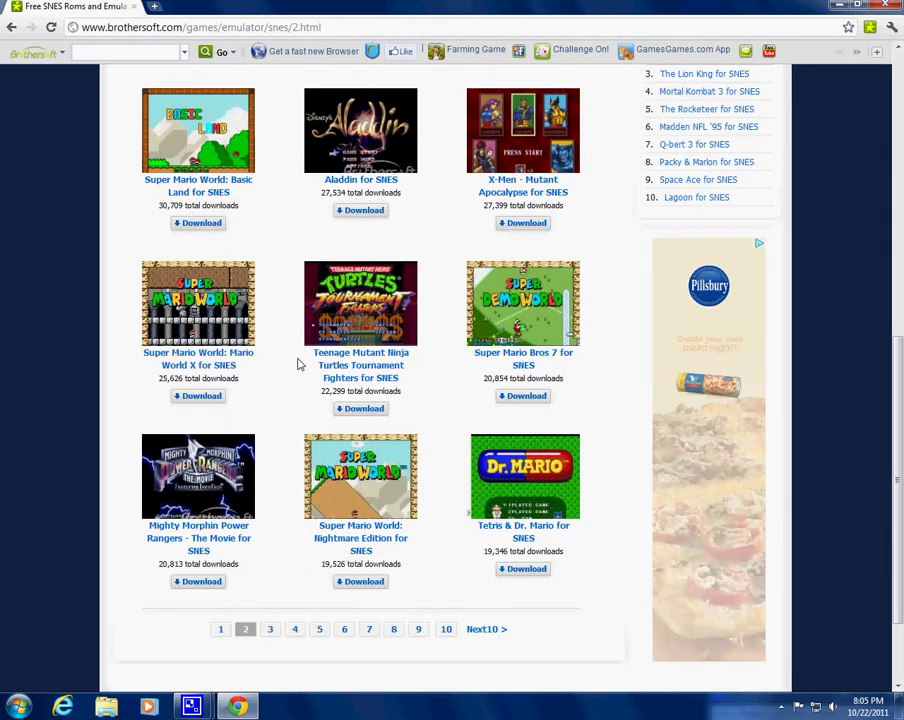
click(270, 628)
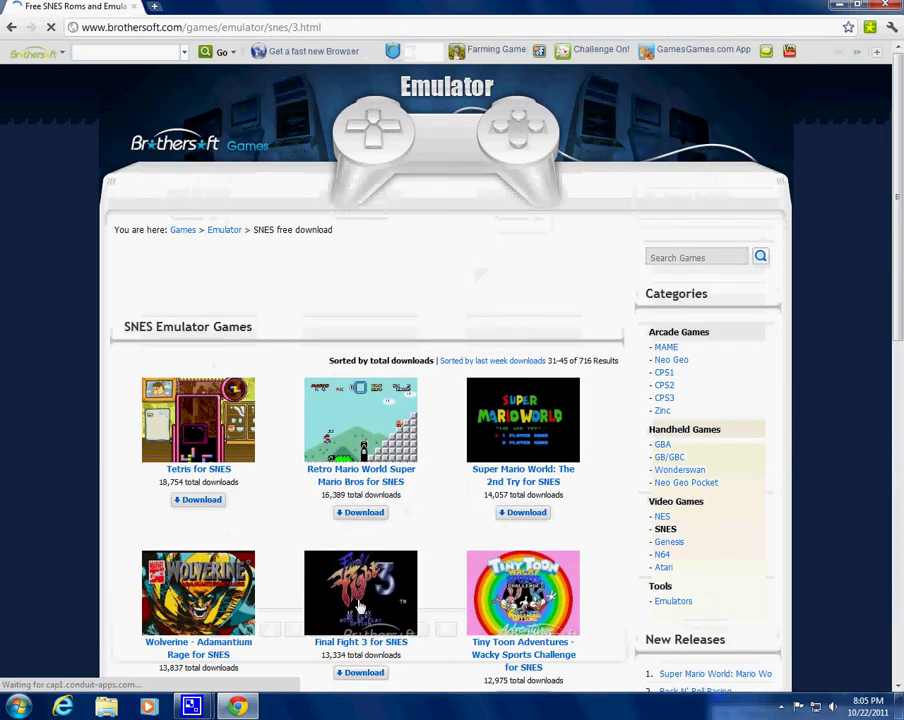
scroll(358, 600, down, 10)
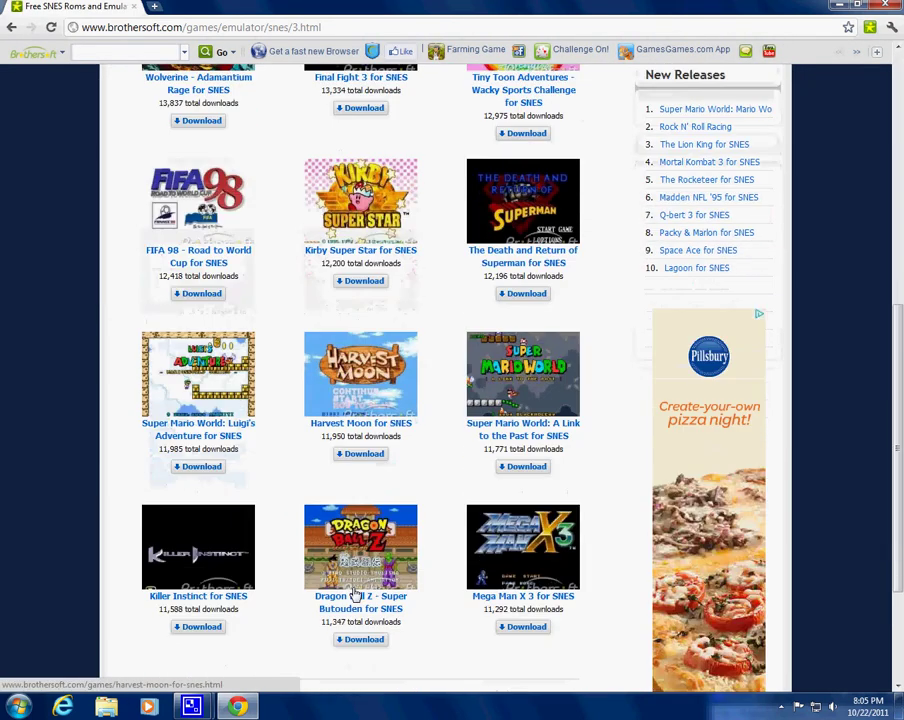
scroll(355, 594, down, 1)
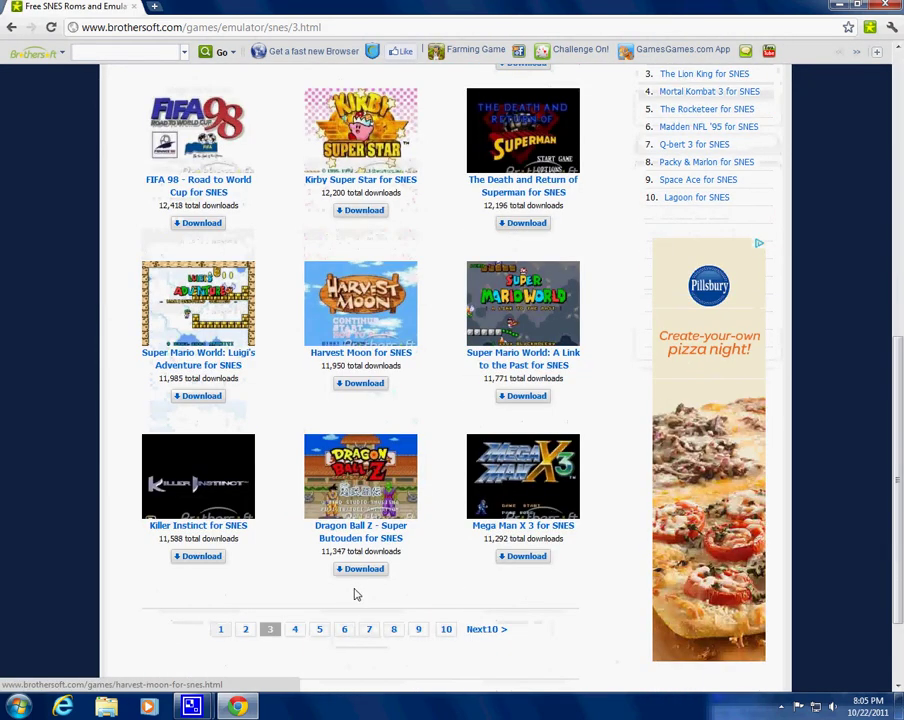
- Download Killer Instinct for SNES from Server 1 and keep the file despite the warning
click(201, 556)
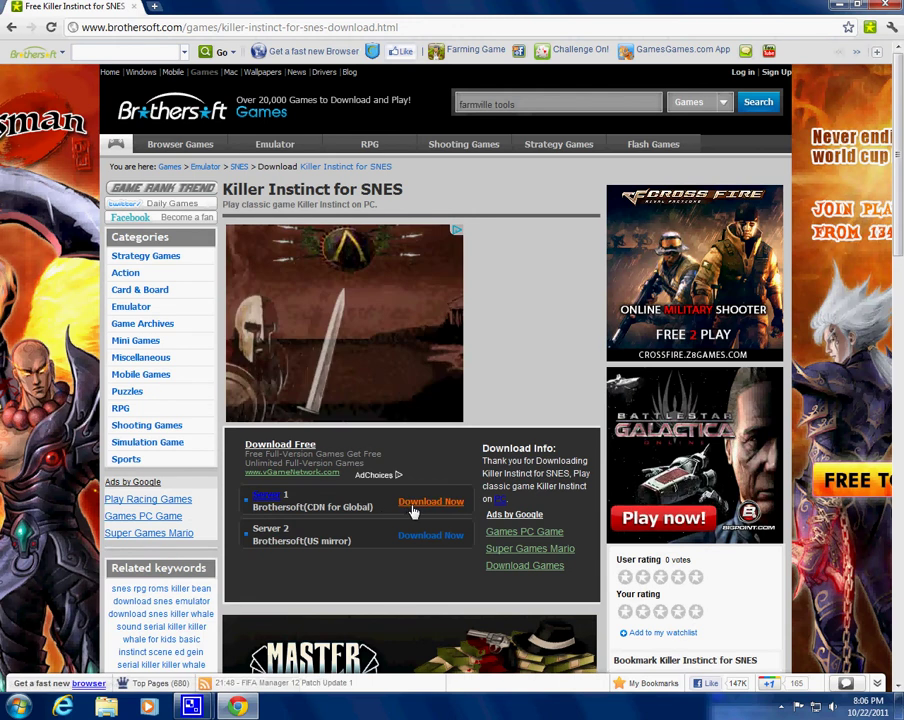
click(422, 504)
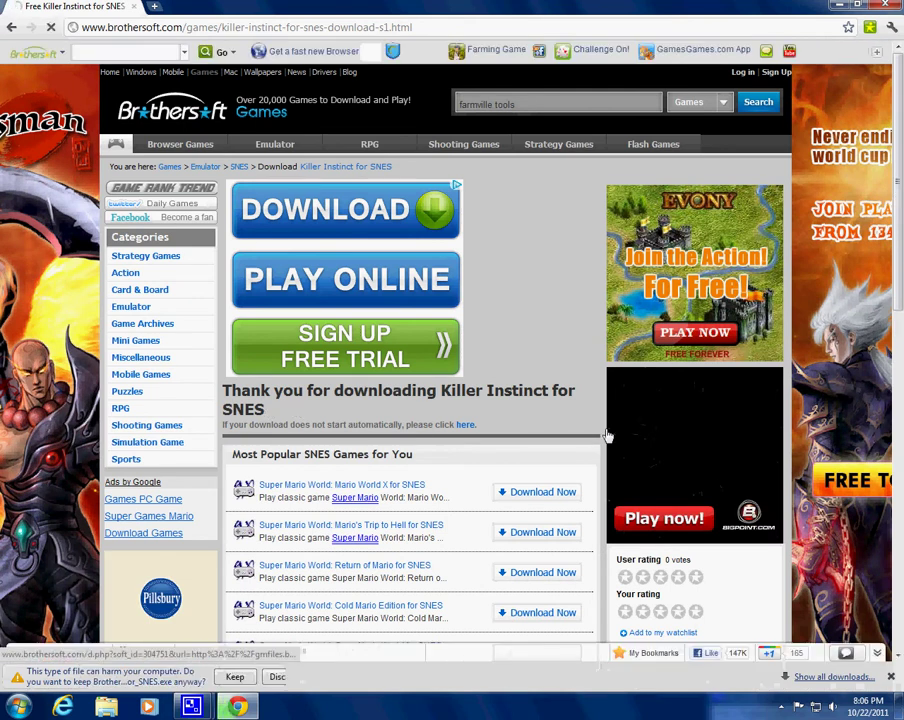
click(232, 678)
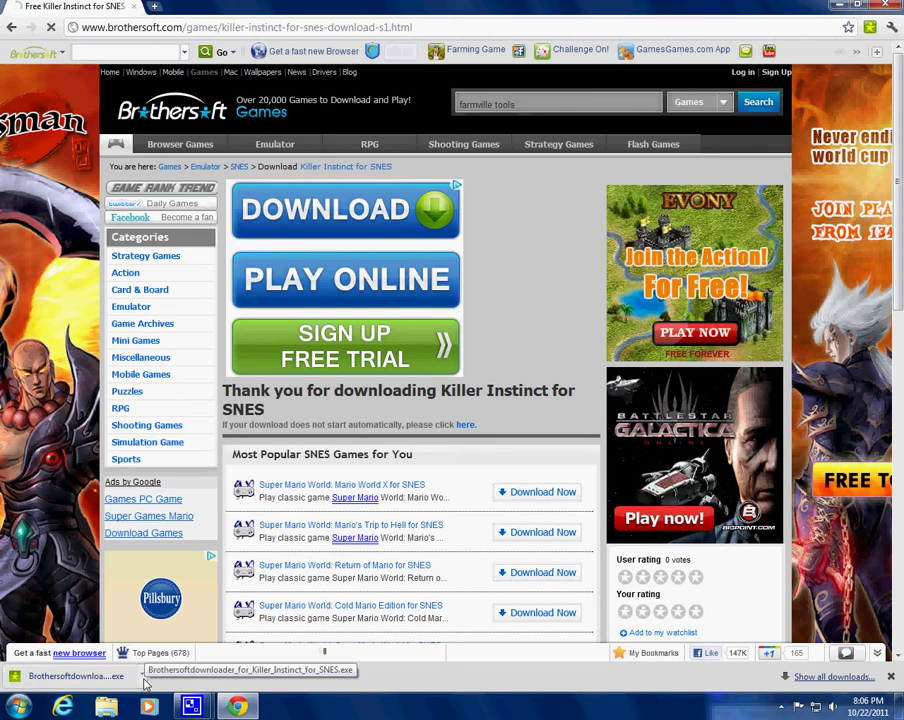
- Run the downloaded executable, allowing it past the unverified-publisher and Norton warnings
click(145, 680)
click(172, 623)
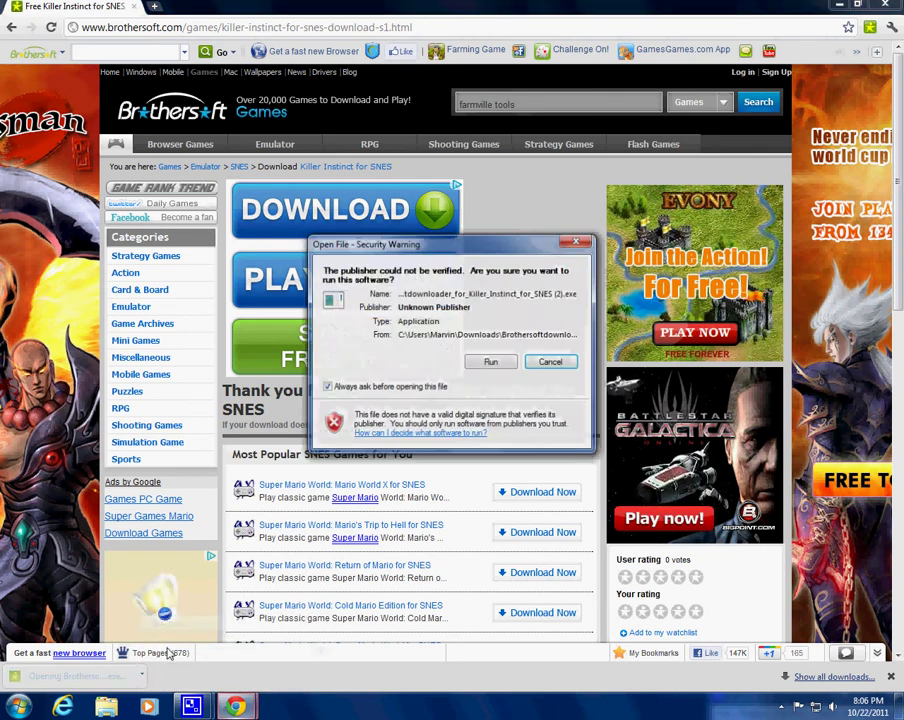
click(490, 361)
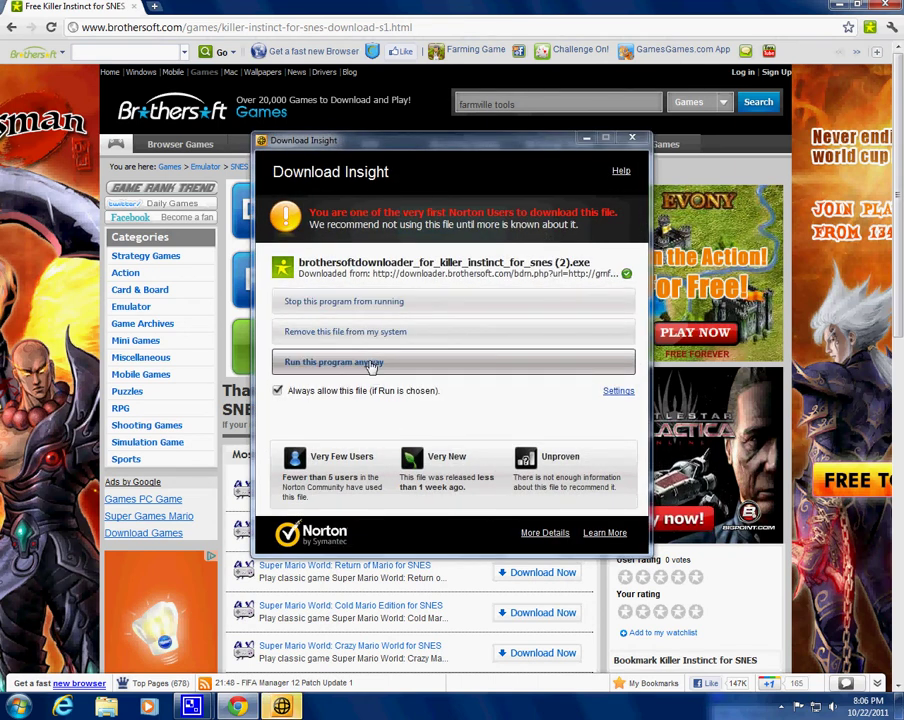
click(369, 366)
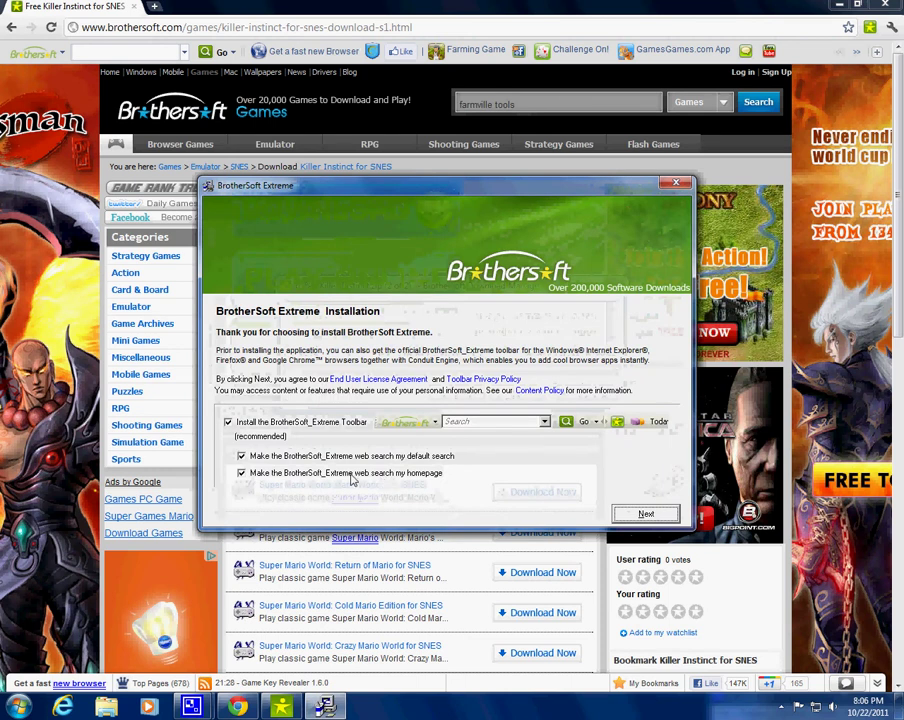
- Close the BrotherSoft Extreme installation dialog, returning to Chrome's harmful-file warning
click(648, 514)
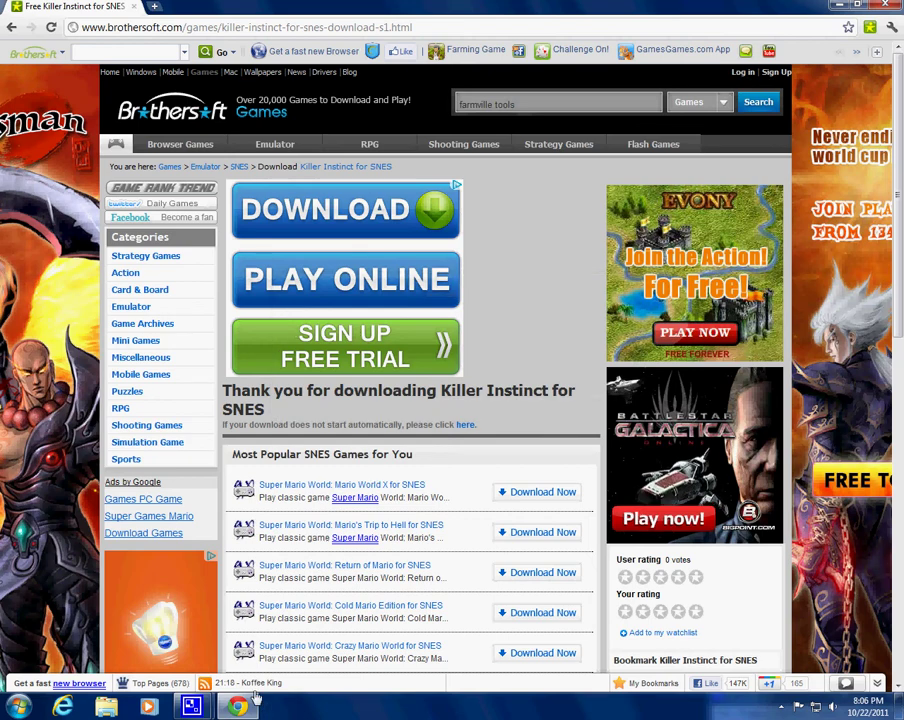
mouse_move(250, 682)
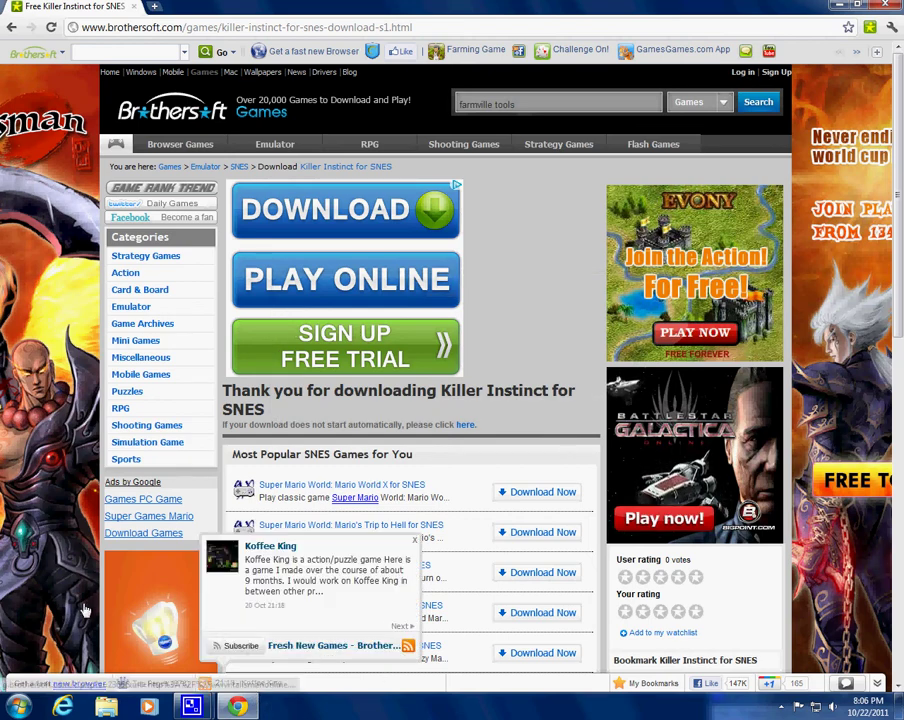
key(alt+F4)
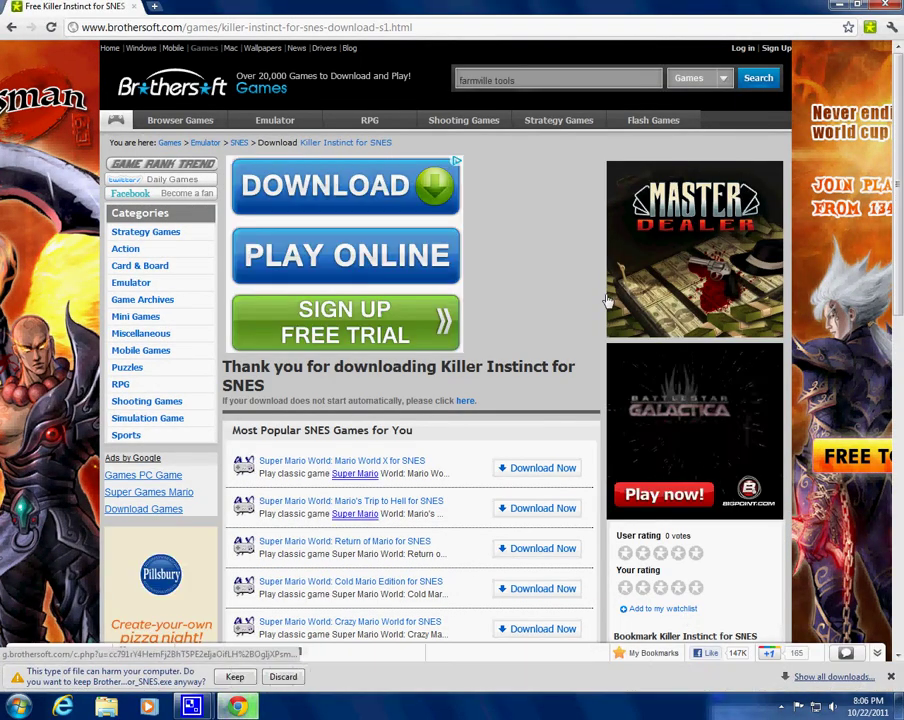
- Keep and run the Brothersoft downloader past Chrome and Norton warnings, then minimize it and Chrome
click(236, 677)
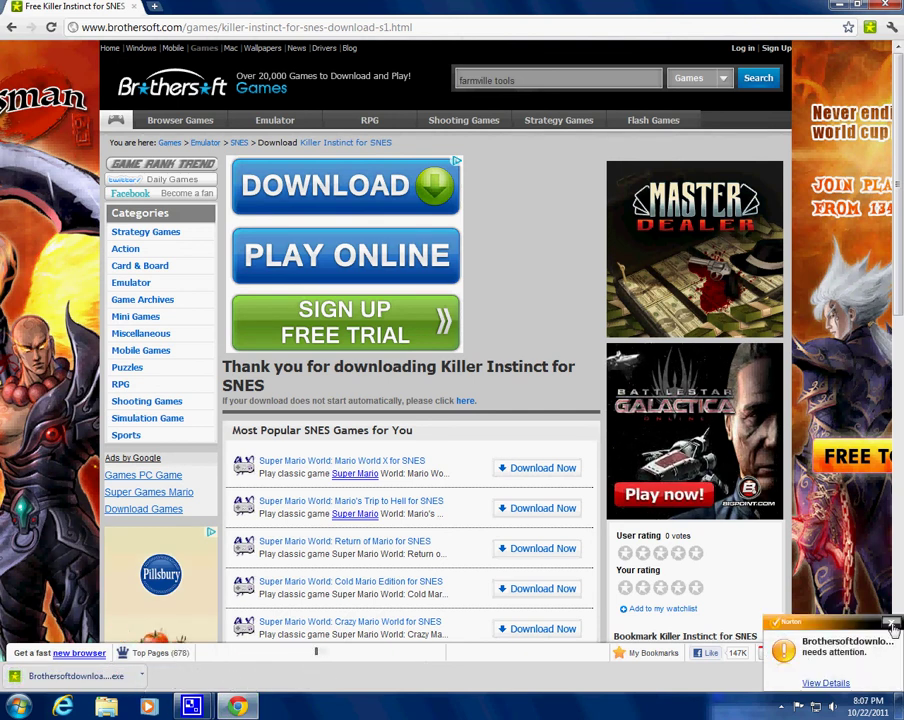
click(892, 626)
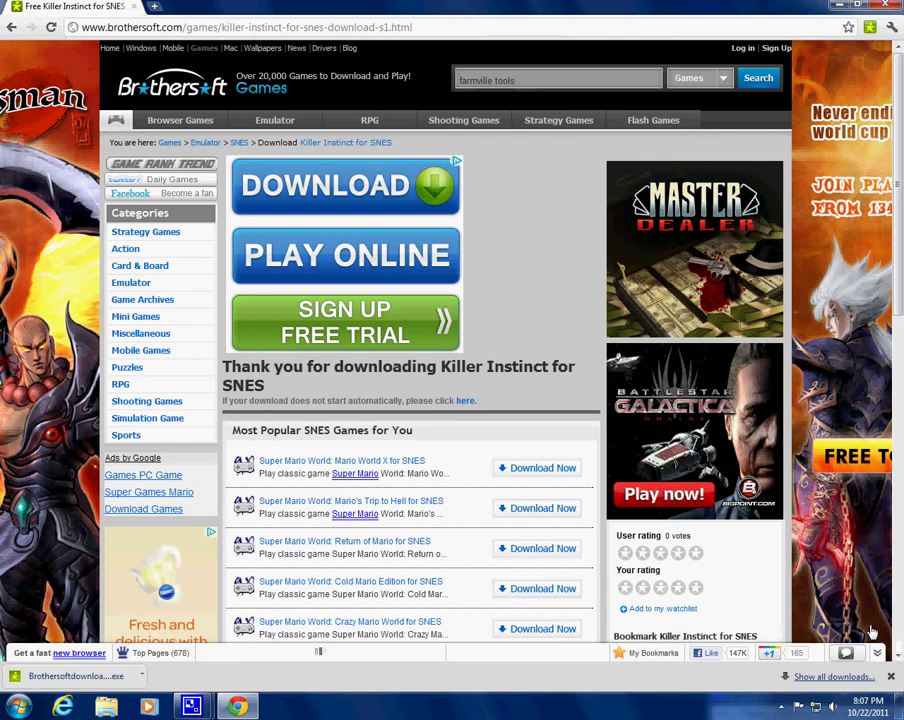
click(120, 680)
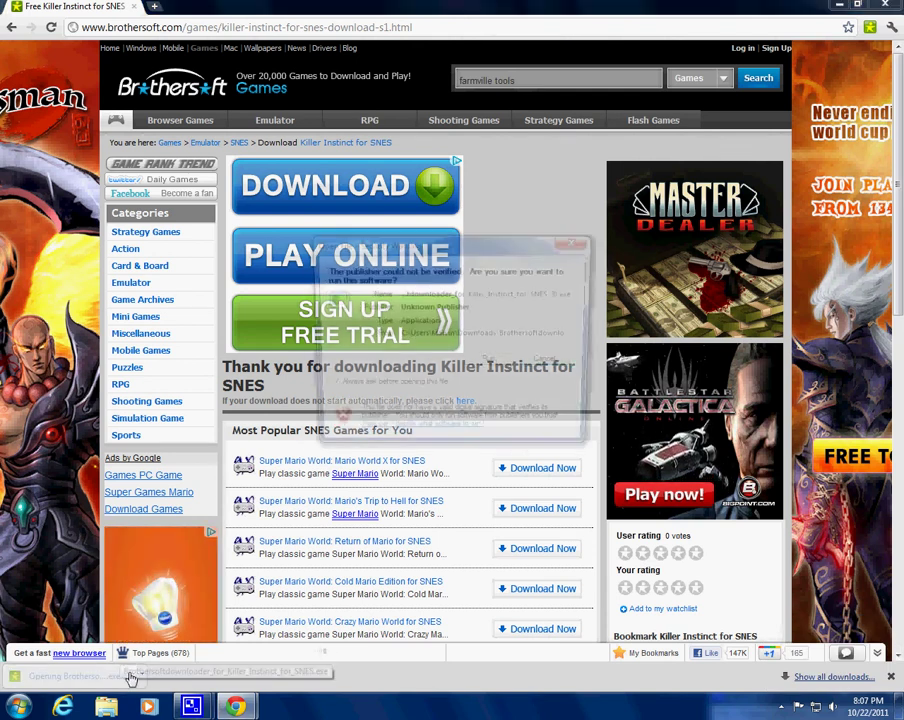
click(493, 363)
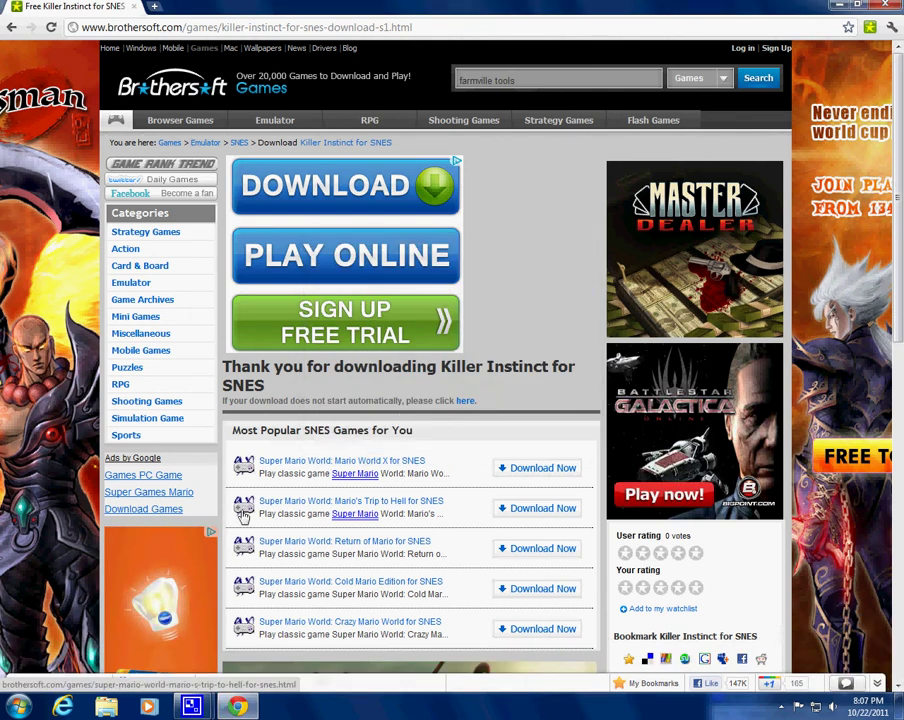
click(362, 364)
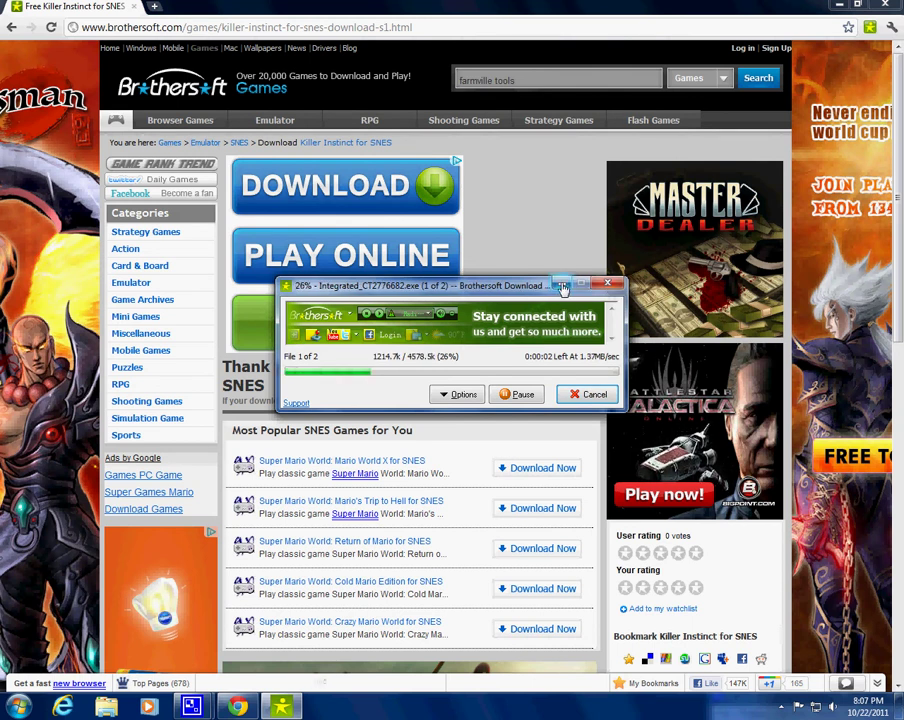
click(562, 287)
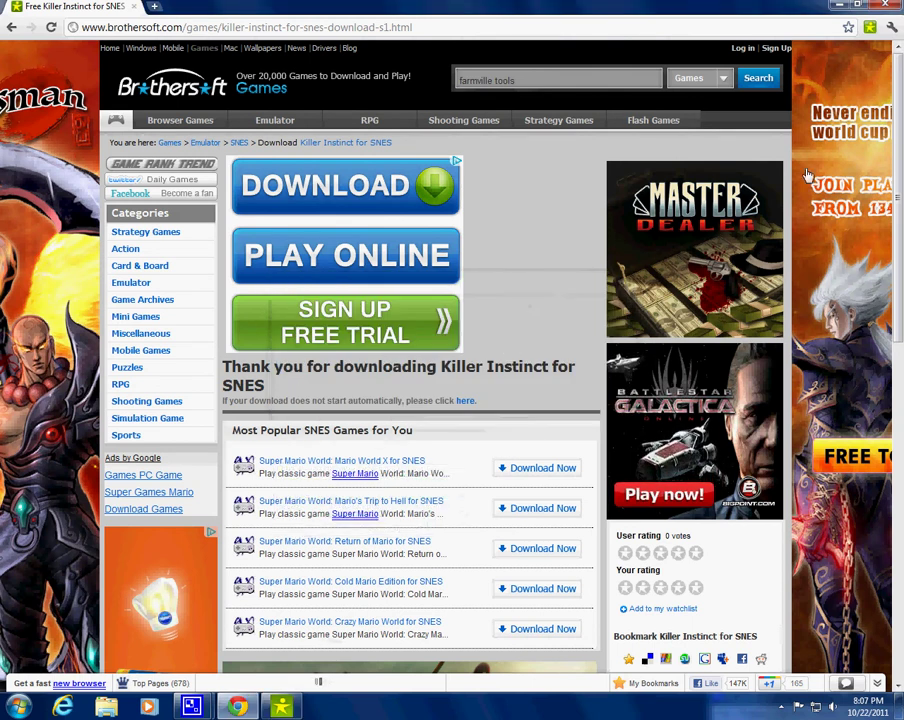
click(843, 5)
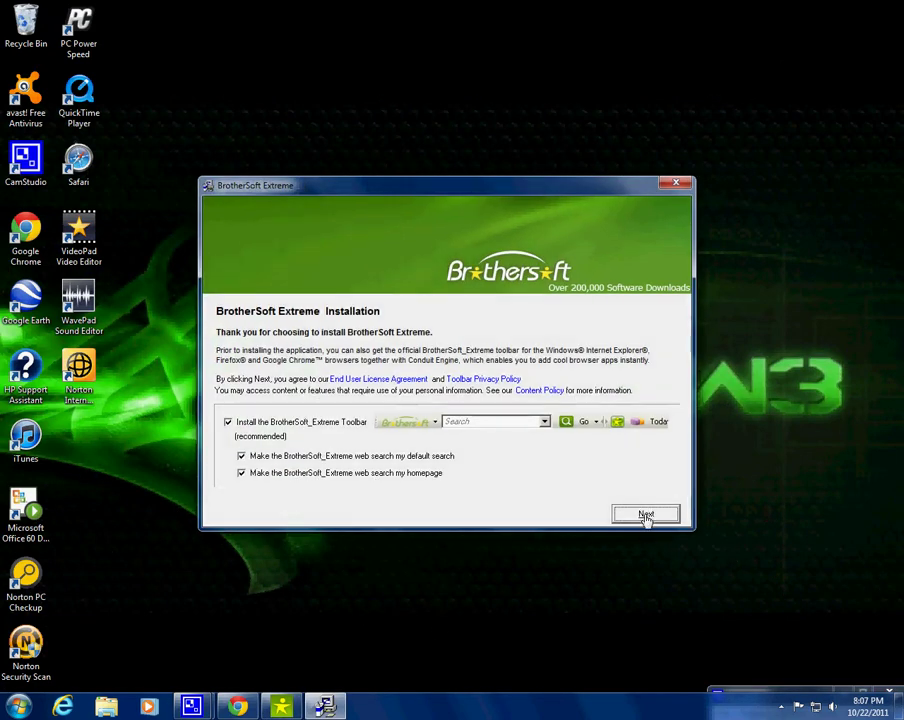
- Finish the BrotherSoft installer step, minimize Chrome again, and bring up Windows Explorer
click(643, 514)
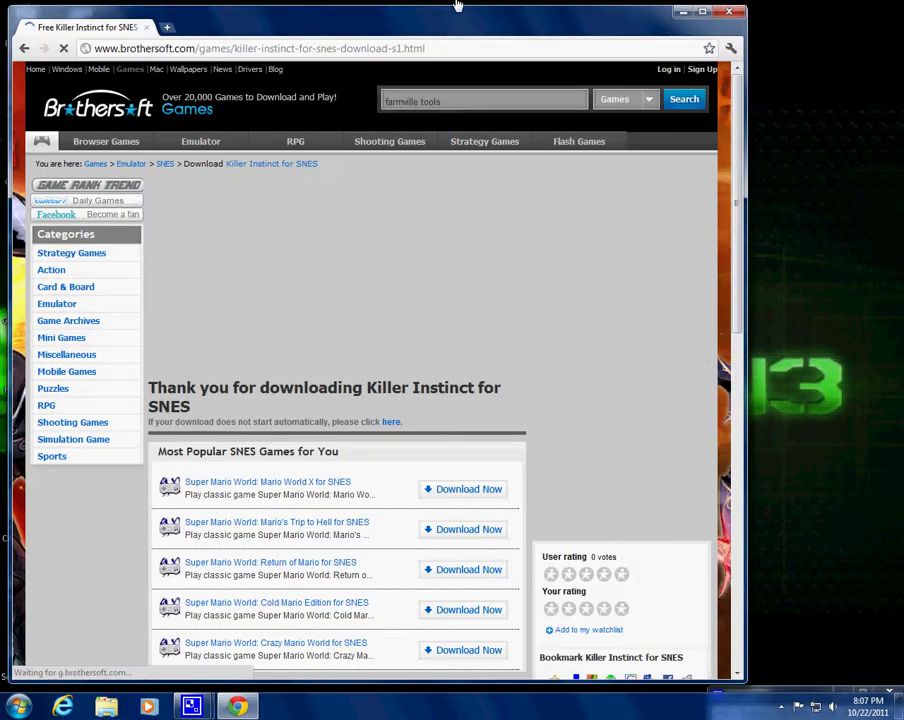
double_click(713, 25)
click(838, 7)
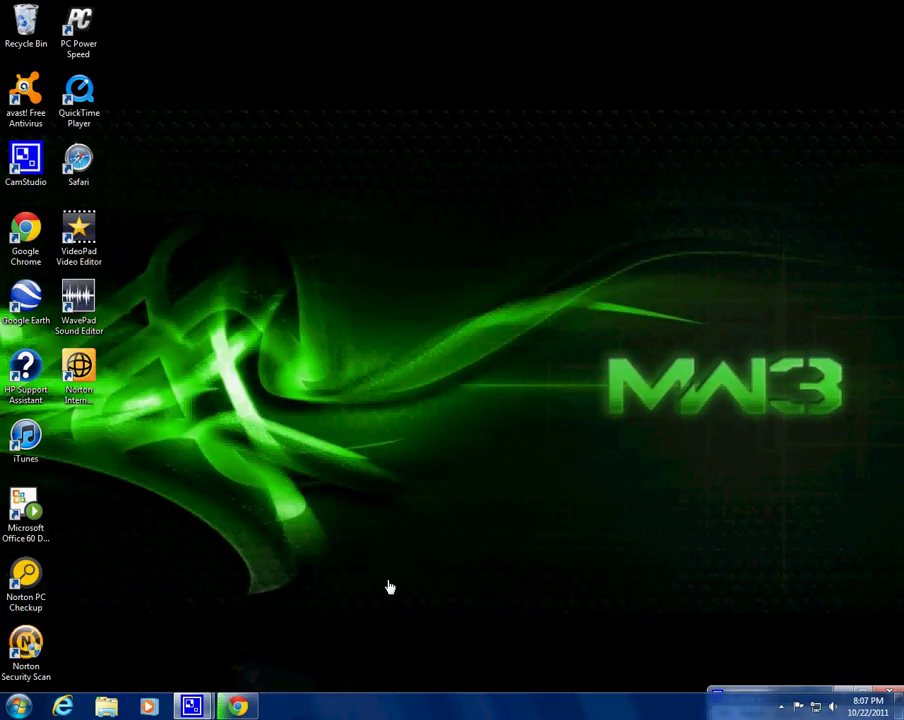
click(104, 708)
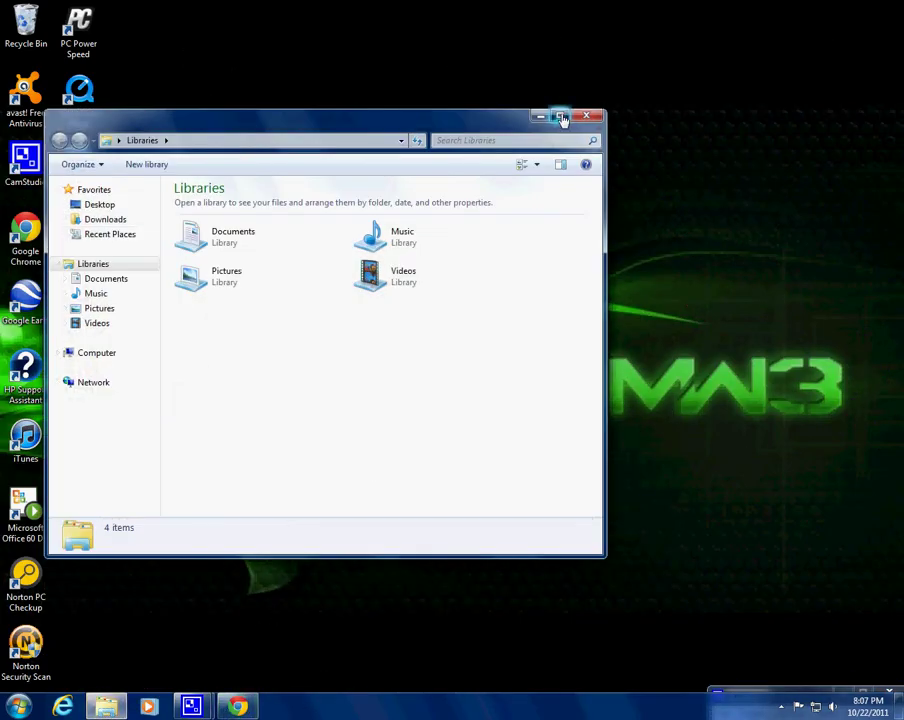
- Maximize Explorer and open Documents > Killer_Instinct > Killer_Instinct to reach the Snes9x files
click(561, 118)
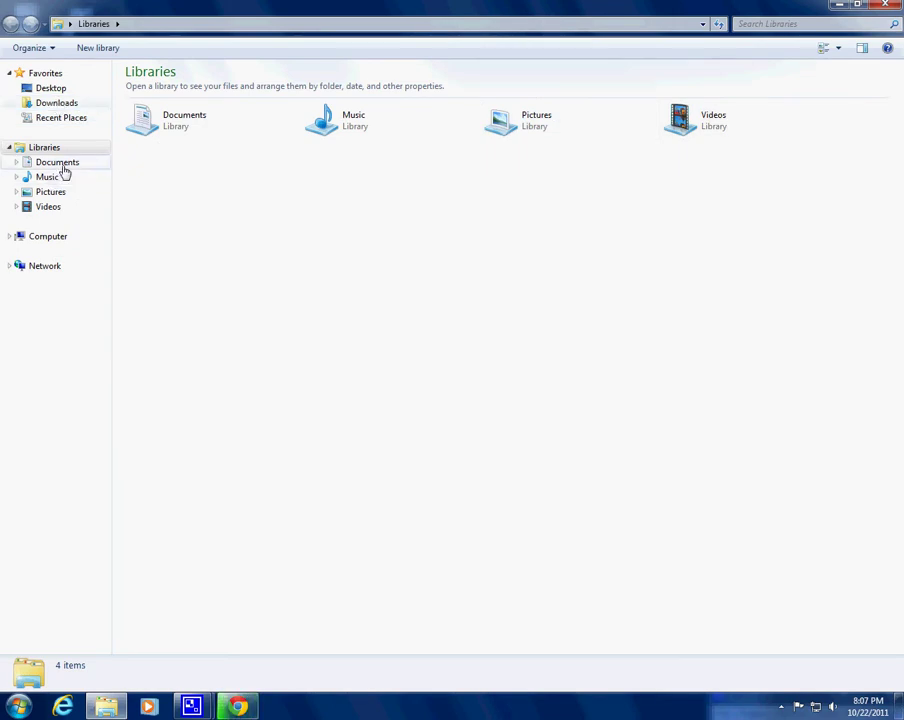
click(60, 164)
click(56, 103)
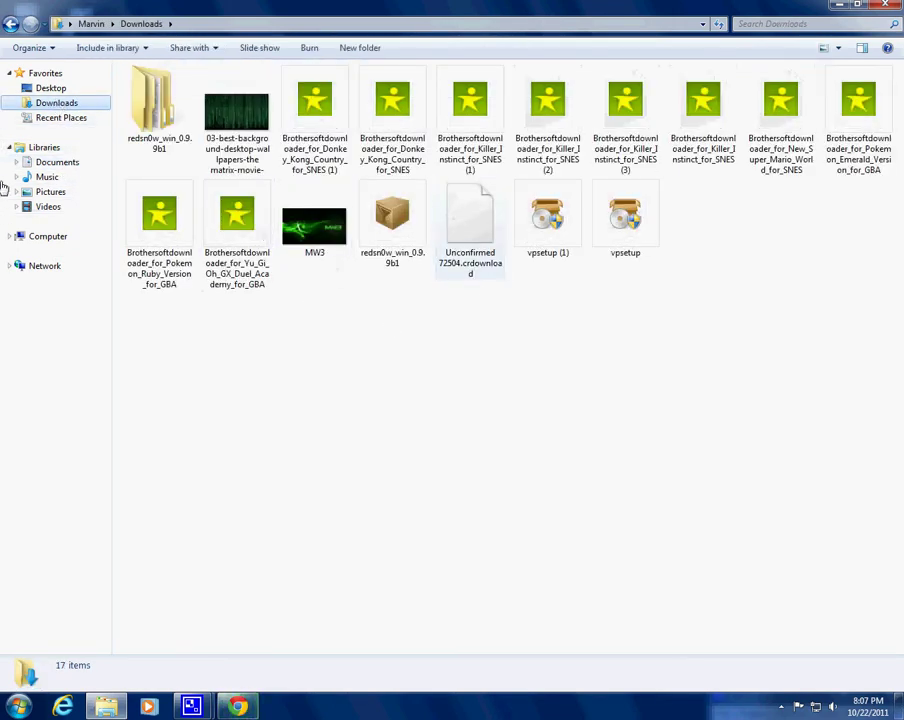
click(58, 164)
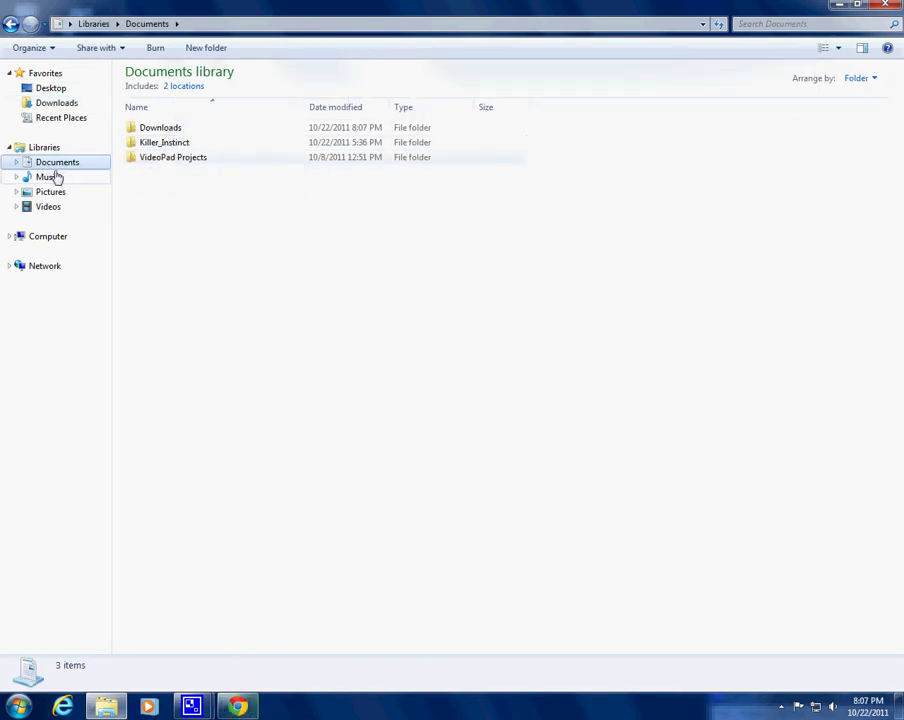
double_click(175, 150)
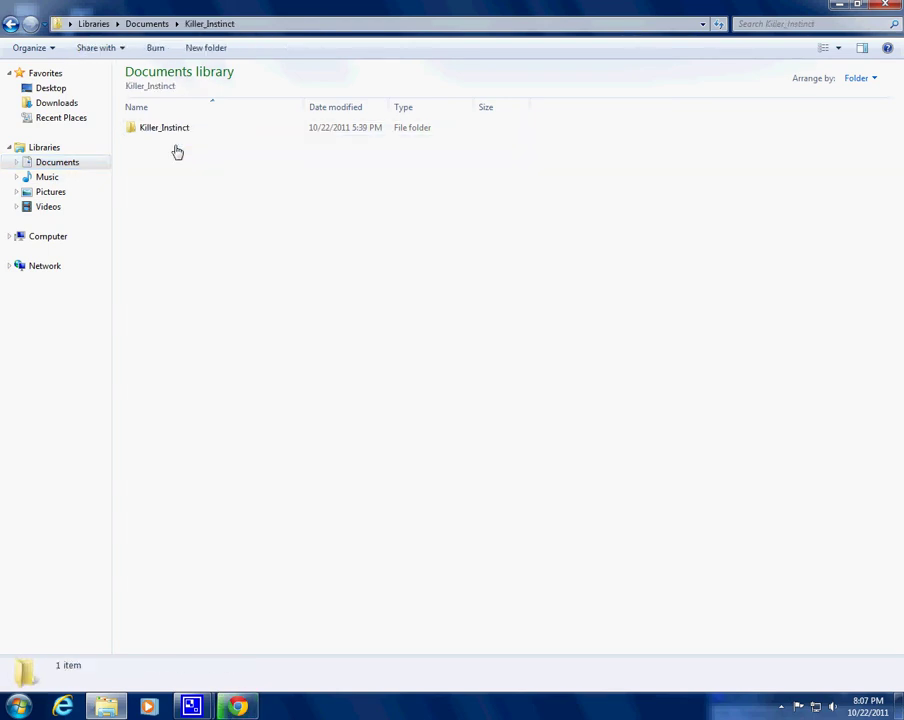
double_click(187, 136)
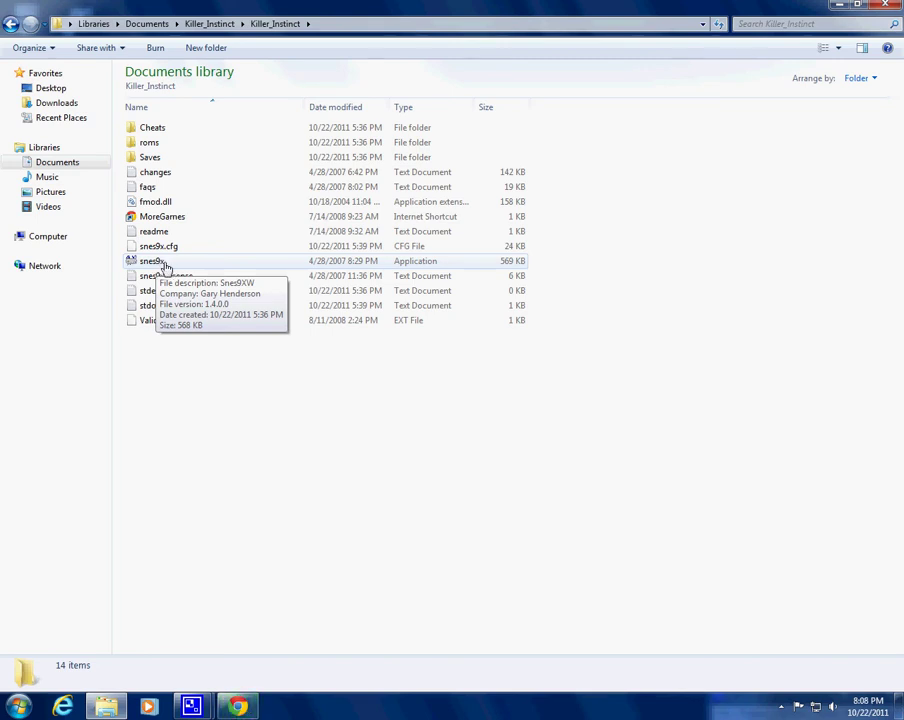
- Launch snes9x and load the Killer Instinct (U).sfc ROM from the roms folder
double_click(164, 262)
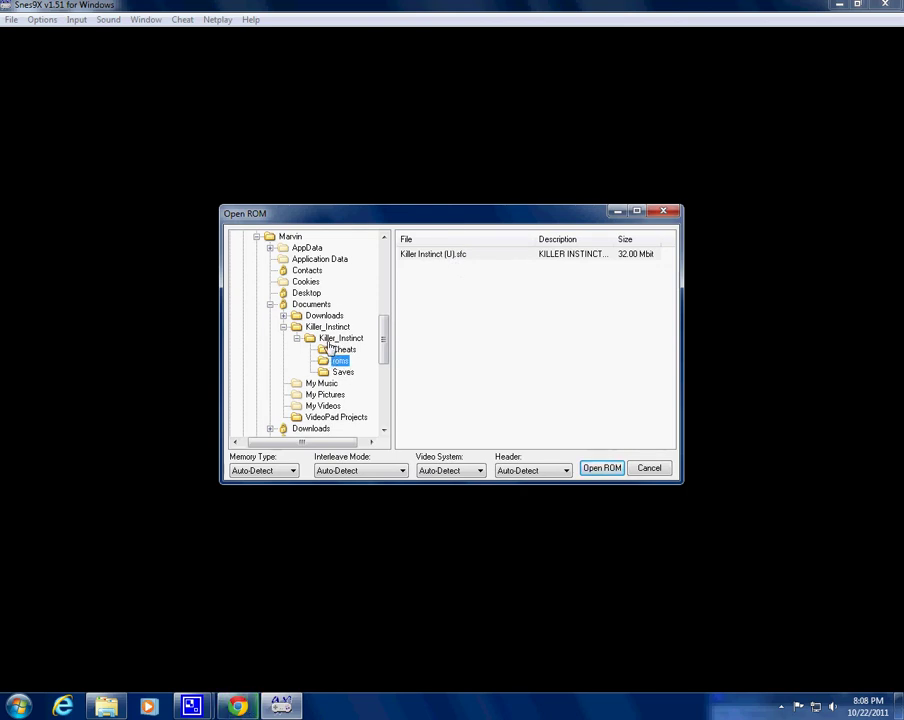
double_click(446, 257)
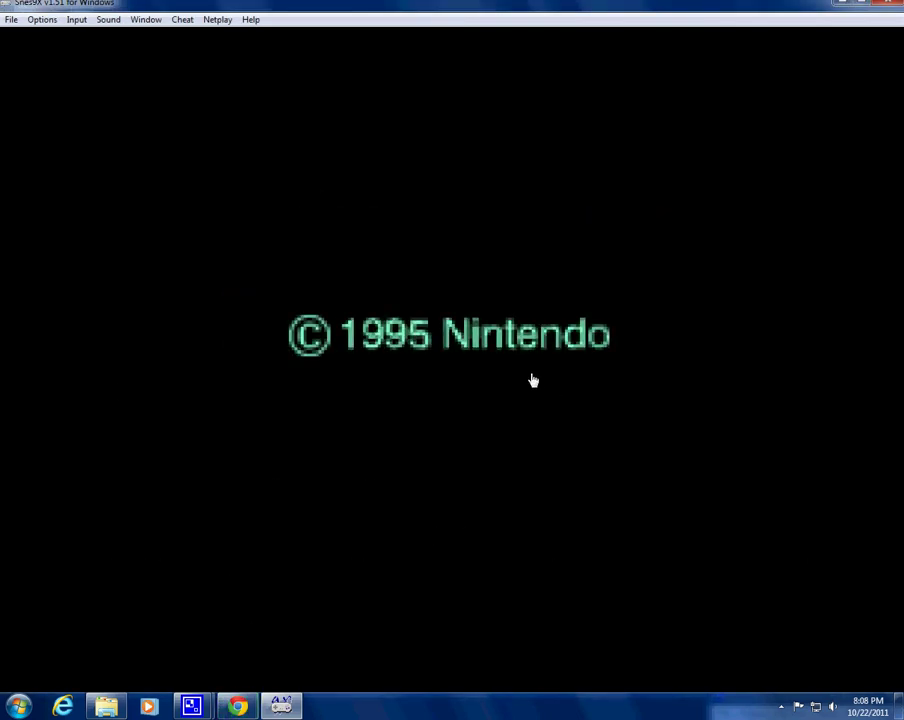
- Let the Nintendo, Rareware and title intros play through to character select, with Jago highlighted
mouse_move(281, 709)
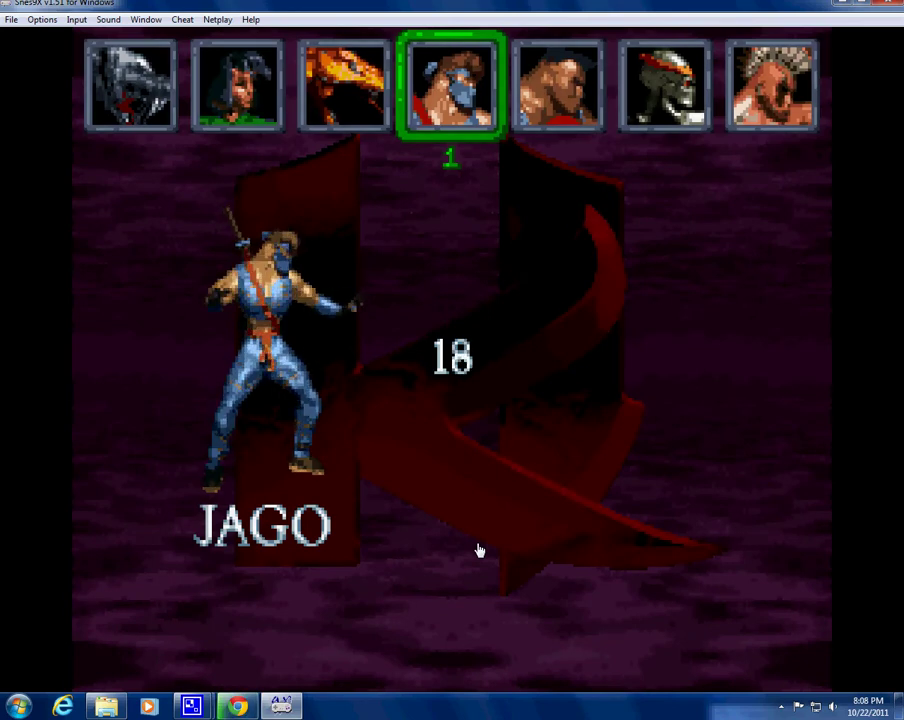
- Move the fighter selection left to Cinder and choose him
key(Left)
key(Left)
key(Left)
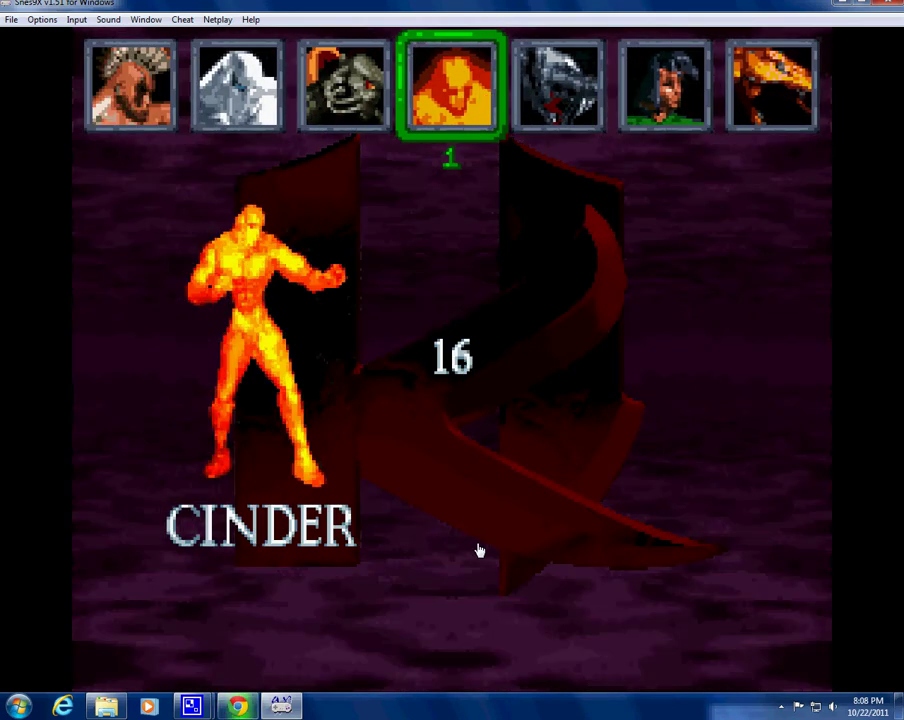
key(Return)
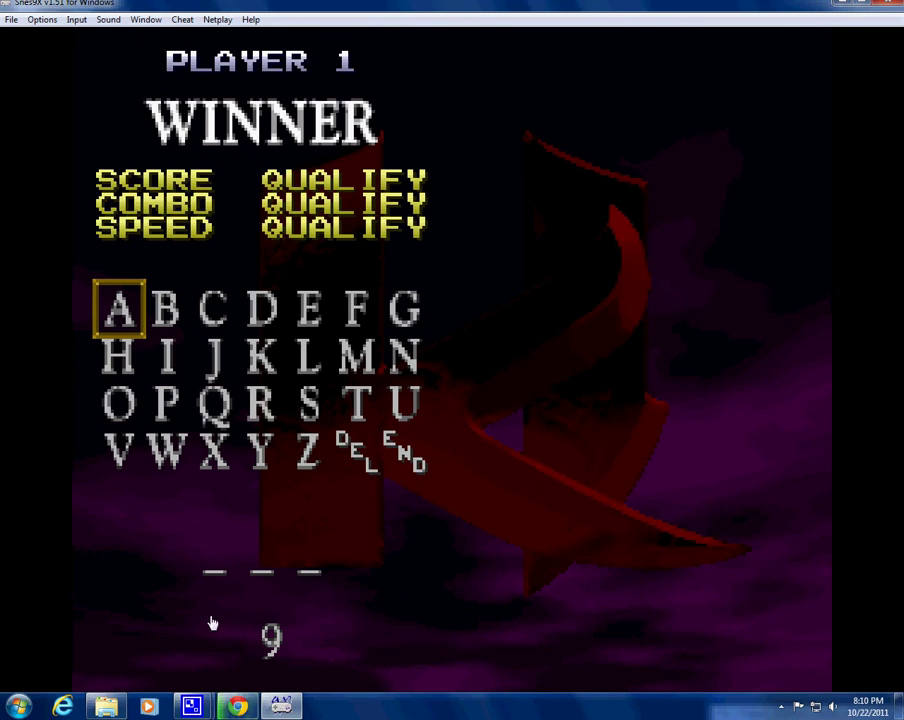
- Enter MET as the winner's initials on the name grid, then quit Snes9X with Alt+F4
key(Right)
key(Right)
key(Right)
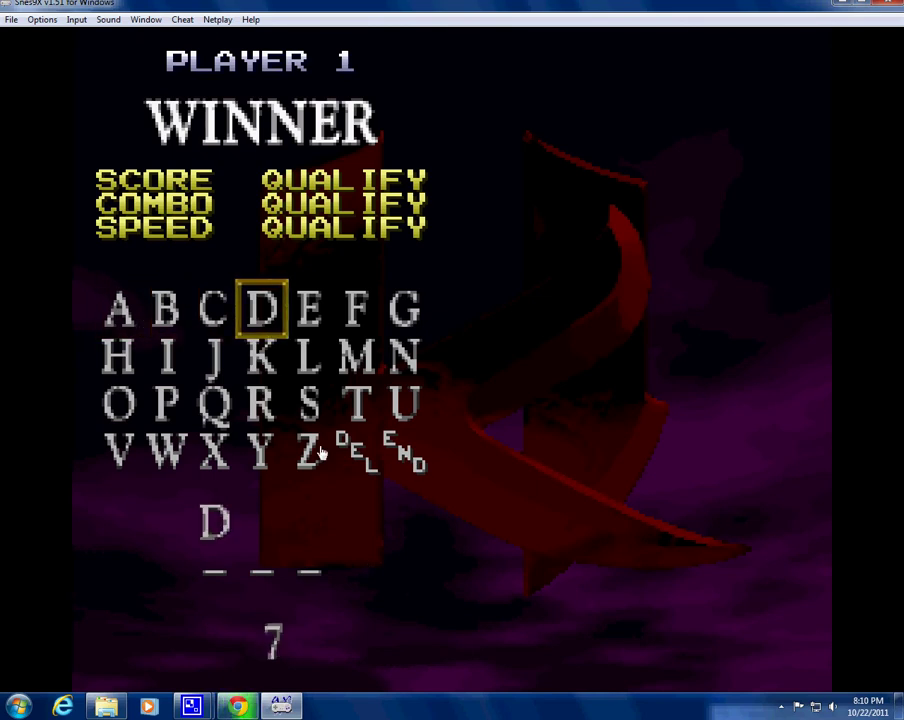
key(Down)
key(Right)
key(Right)
key(v)
key(Up)
key(Left)
key(v)
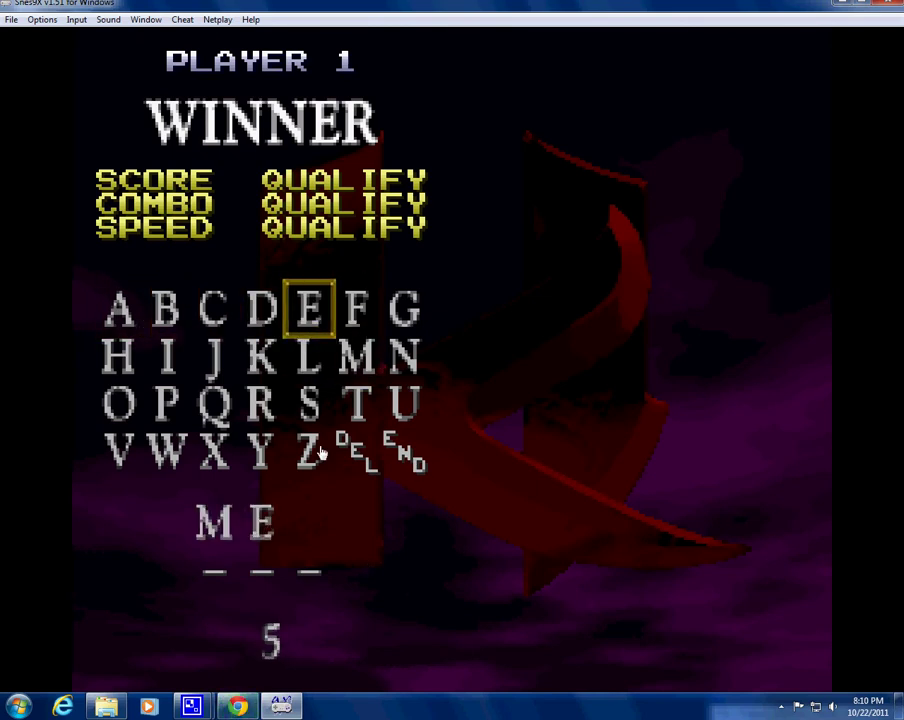
key(Down)
key(Down)
key(Right)
key(v)
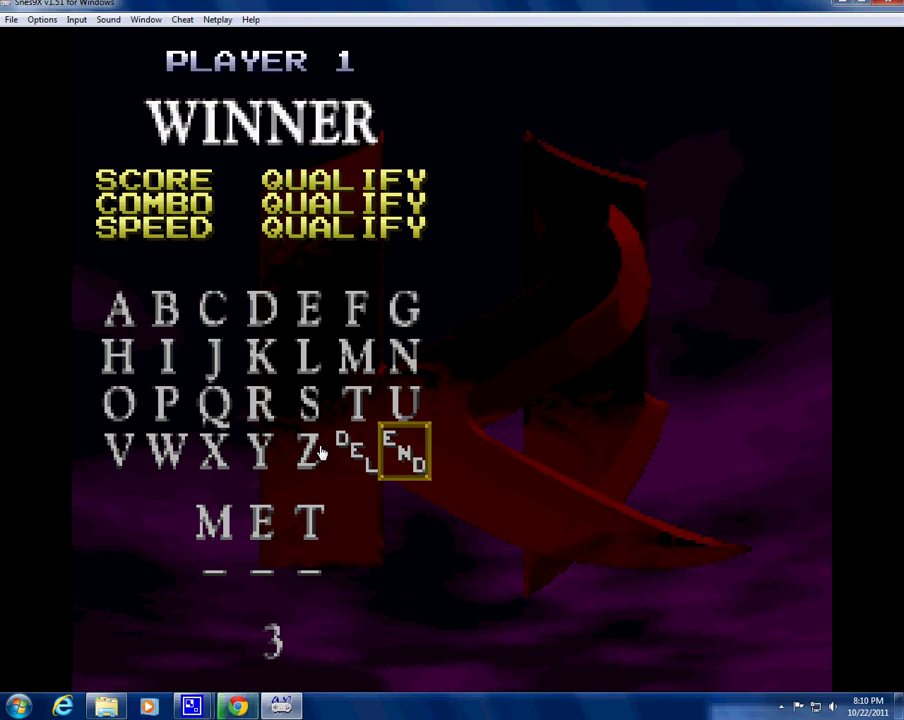
key(v)
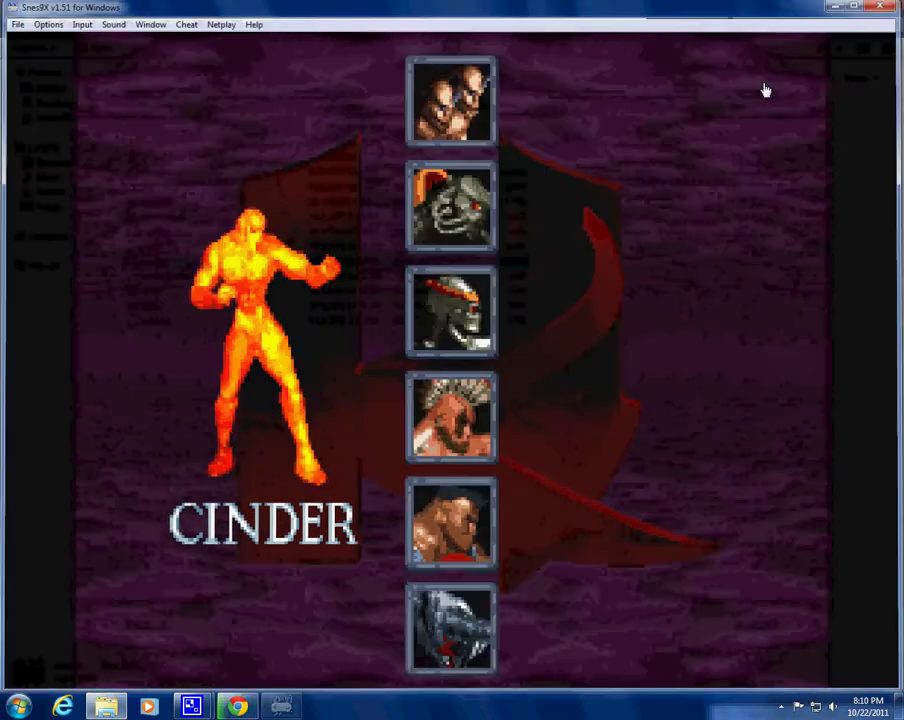
key(alt+F4)
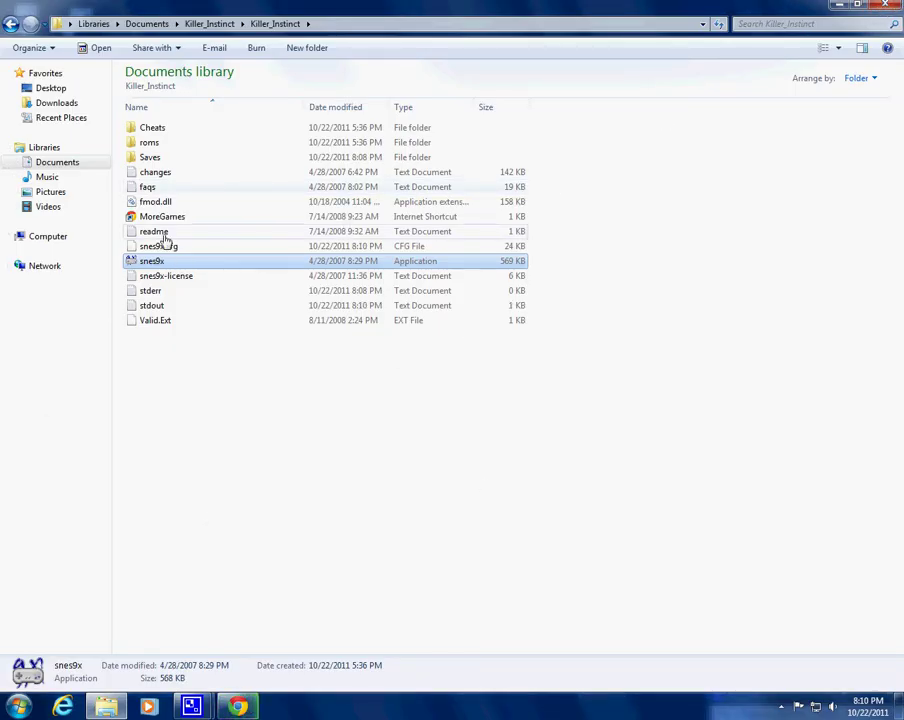
- From Documents, go into Downloads and open Killer_Instinct.zip in Express Zip
click(33, 163)
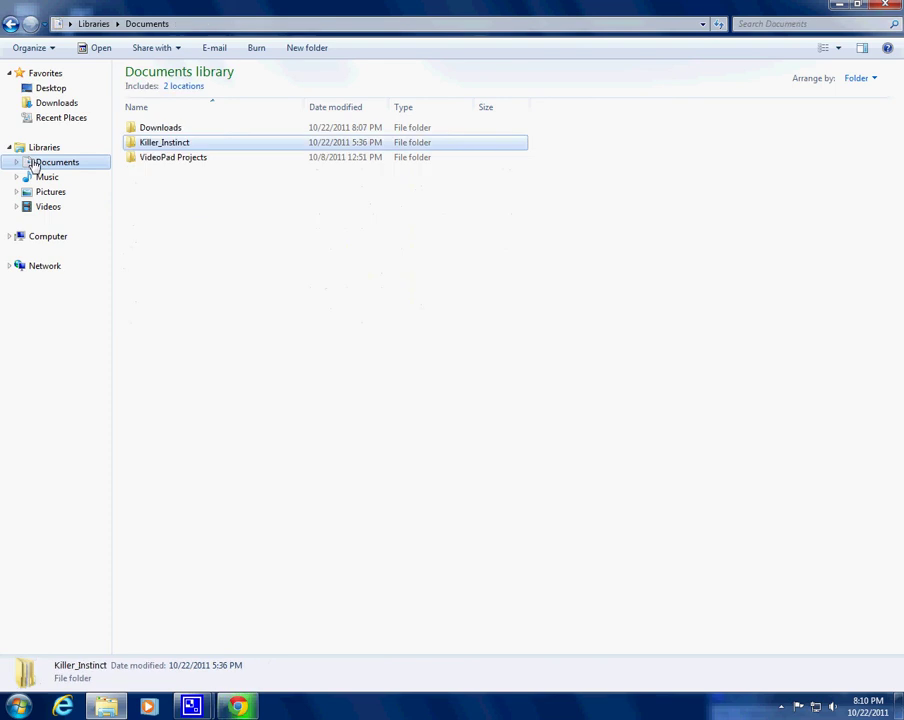
double_click(166, 128)
double_click(174, 220)
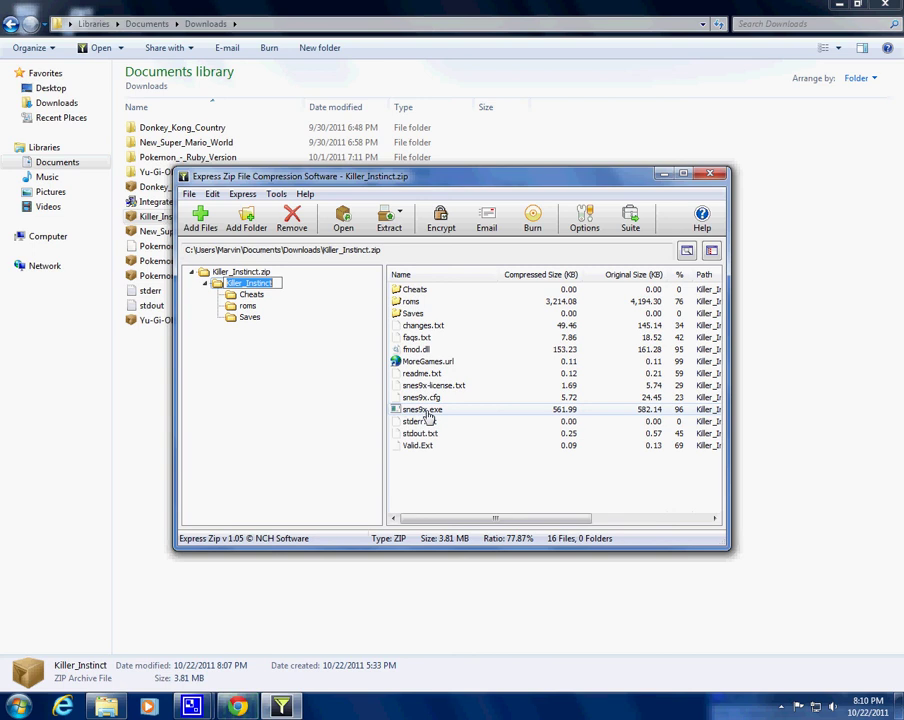
- Extract all files from Killer_Instinct.zip and acknowledge the success message
click(430, 411)
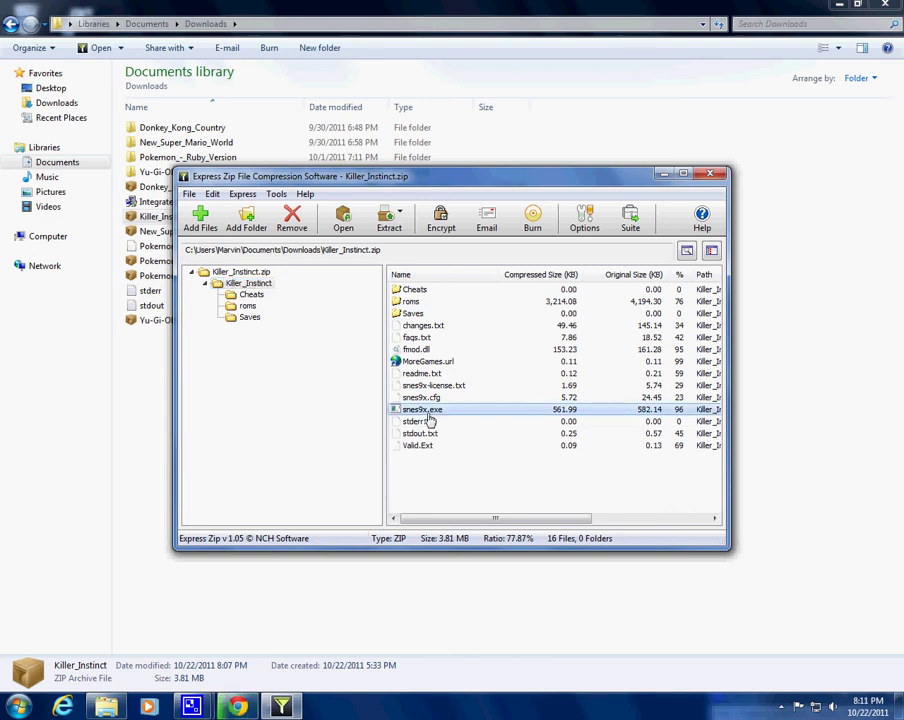
click(385, 220)
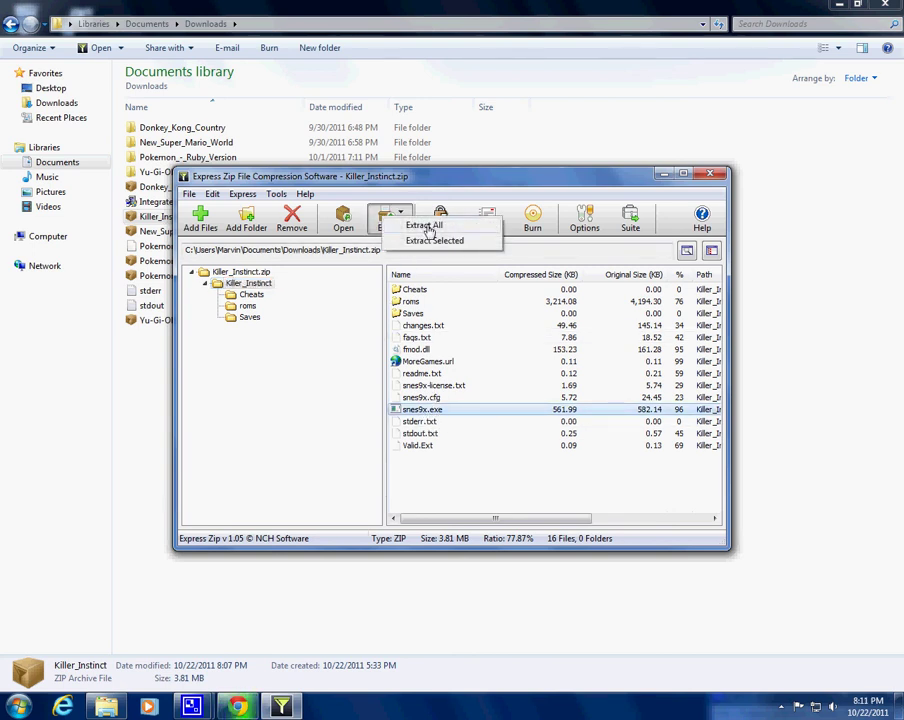
click(429, 231)
click(459, 451)
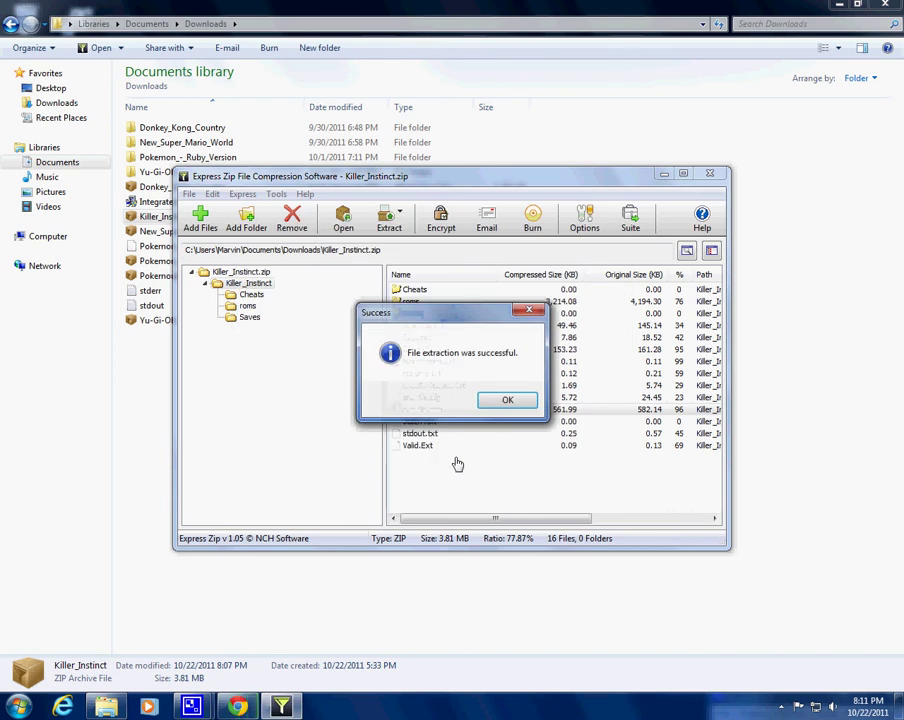
click(505, 401)
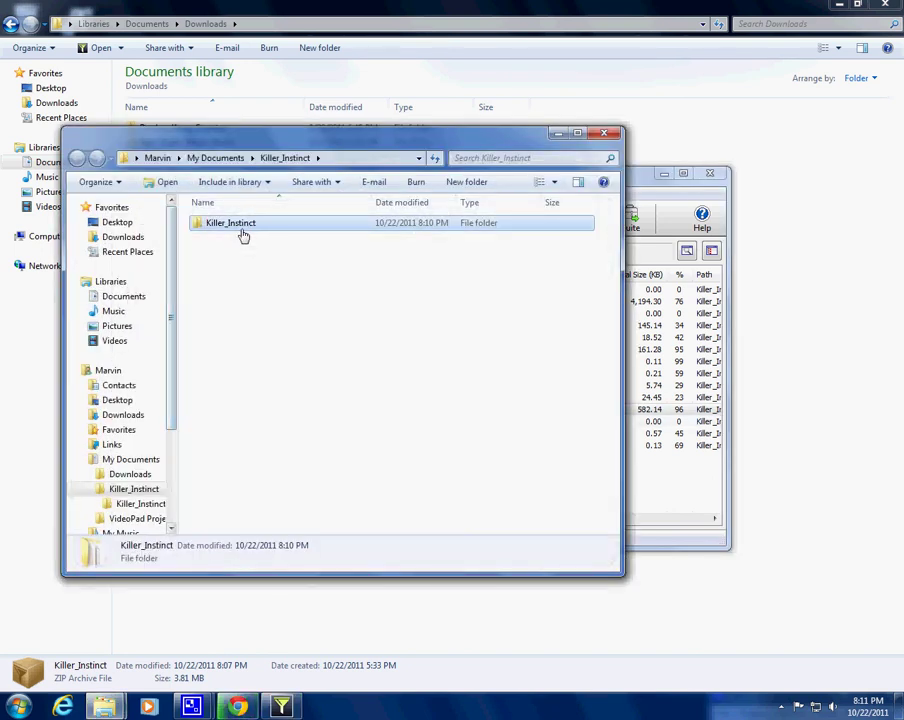
- Open the extracted Killer_Instinct folder, close it and Express Zip, and show the desktop
double_click(240, 224)
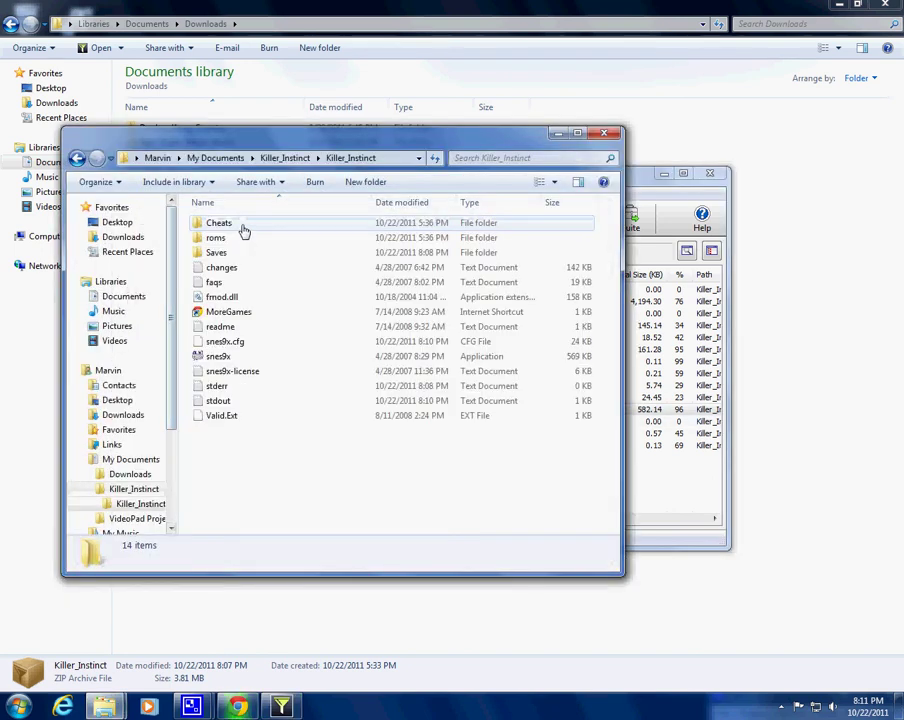
click(603, 134)
click(704, 196)
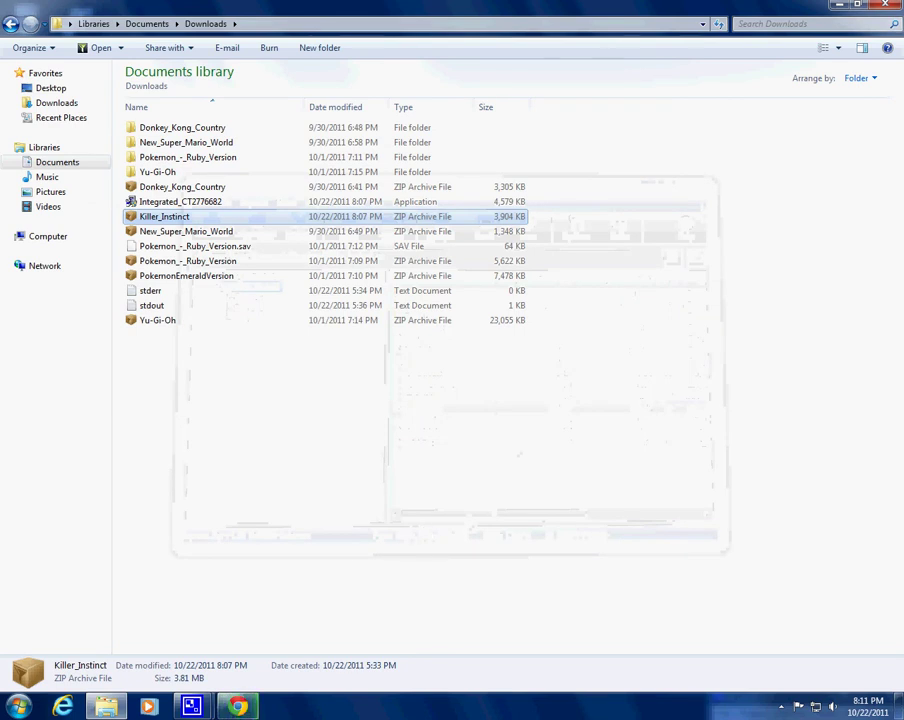
key(super+d)
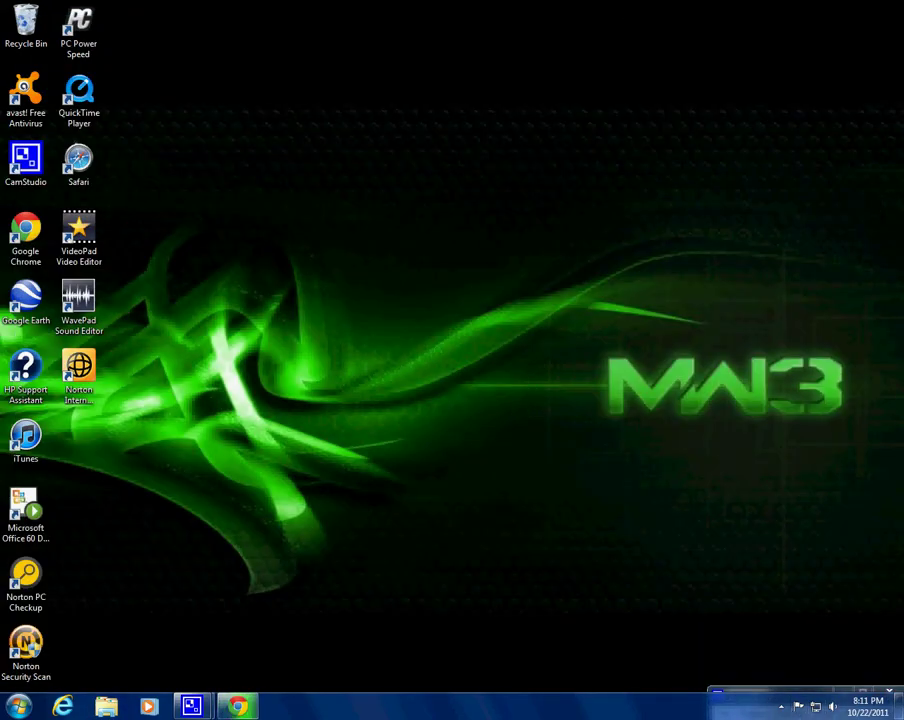
- Bring Chrome back up and close the Talisman Online ad tab
click(247, 711)
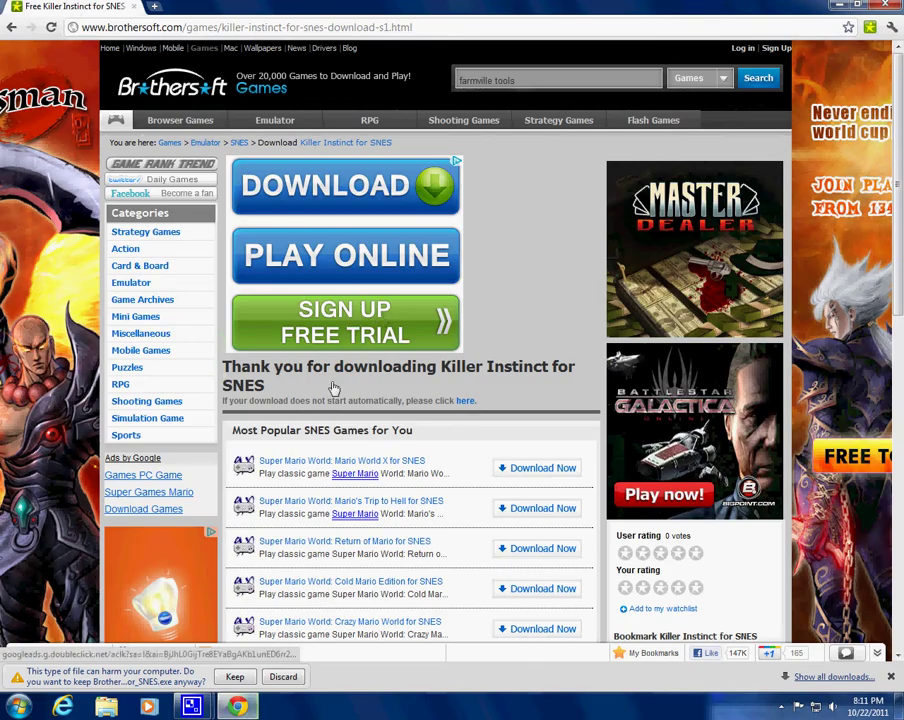
click(34, 495)
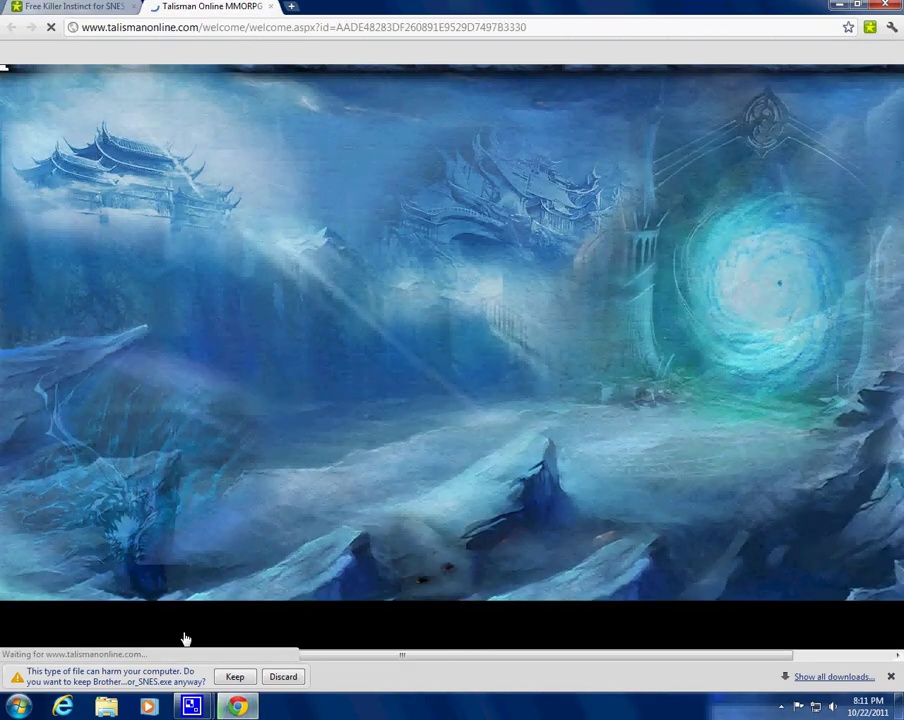
click(271, 7)
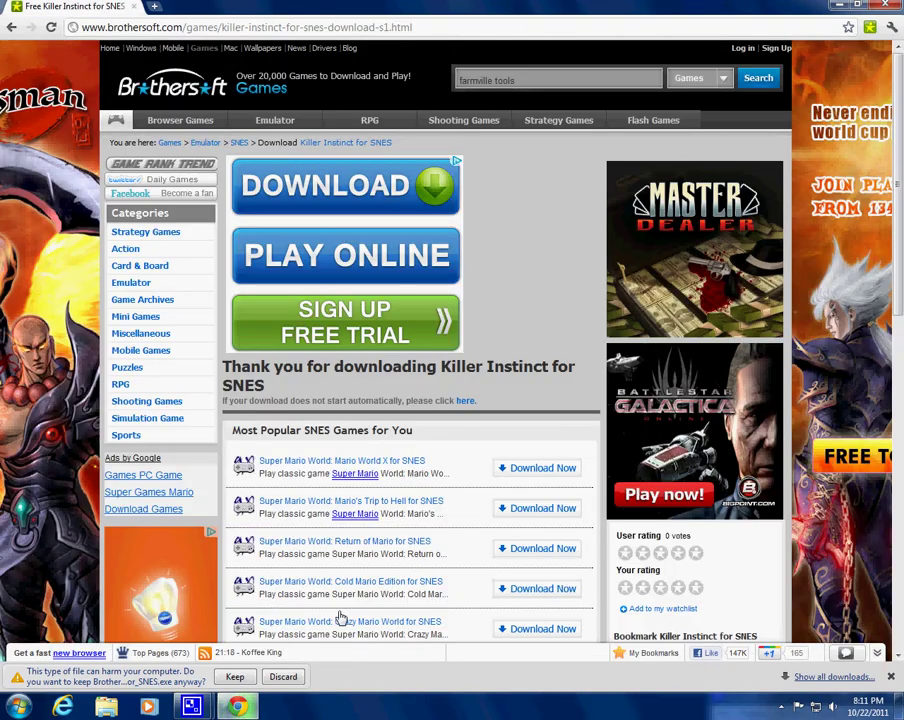
- Discard the download flagged as harmful and return to the top of the page
scroll(382, 596, down, 5)
scroll(417, 571, down, 3)
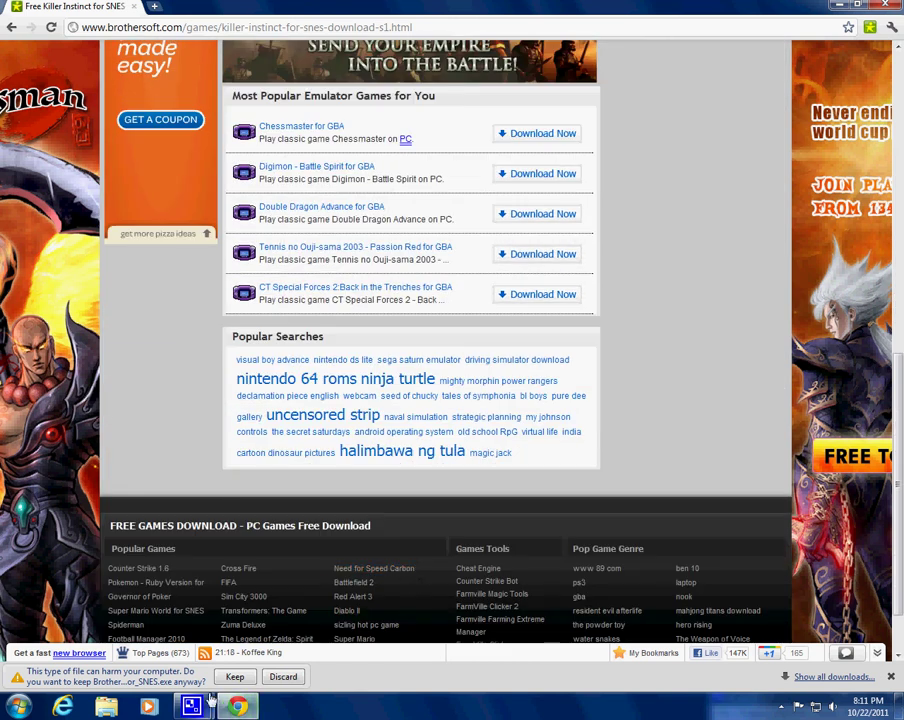
click(284, 677)
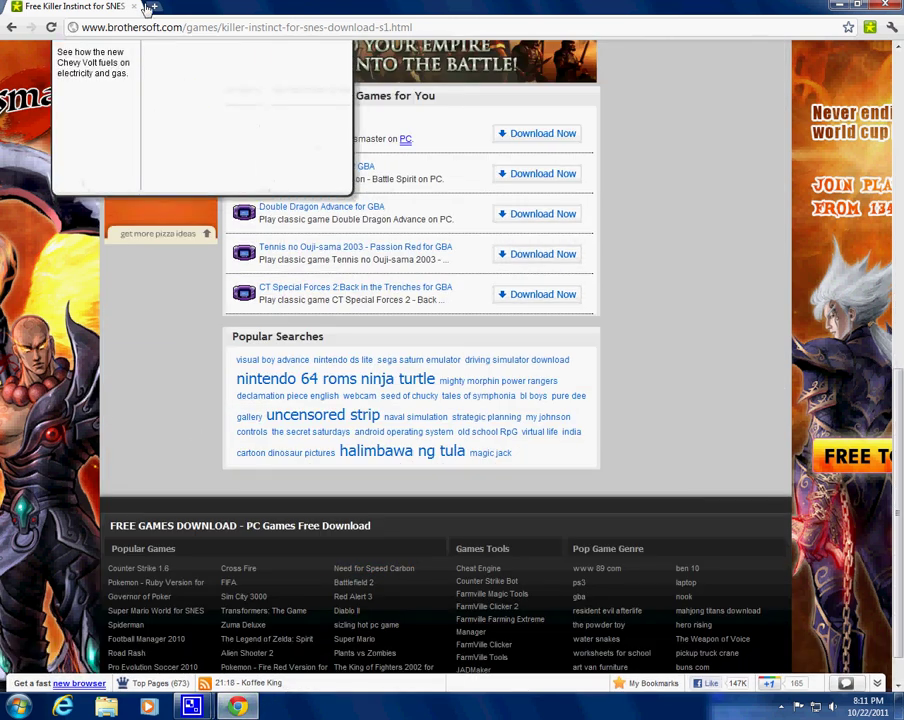
scroll(337, 149, up, 8)
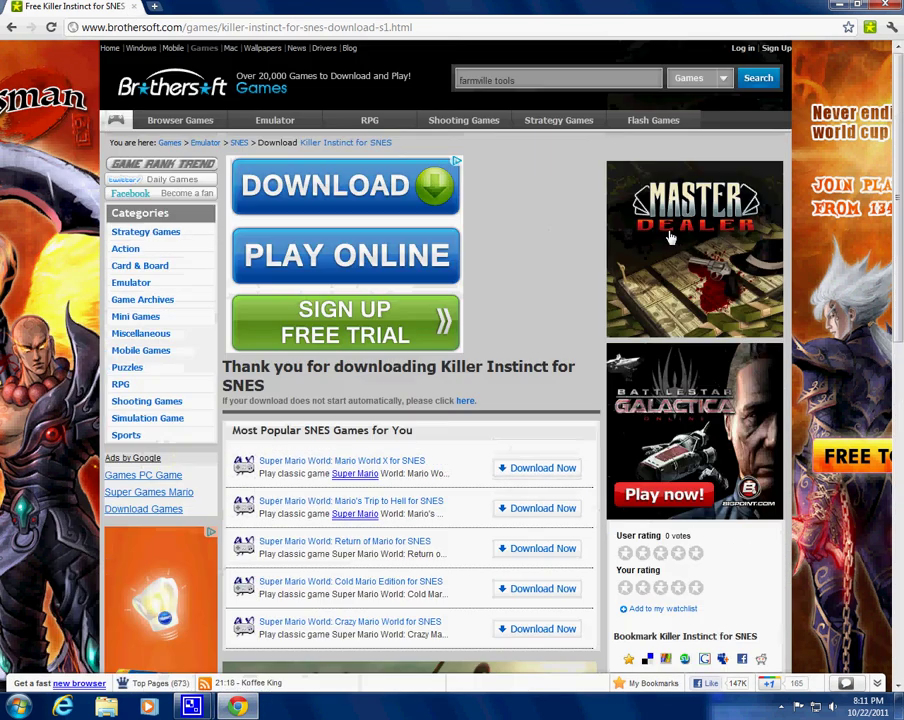
- Go back twice to Brothersoft's SNES games list and browse its page 4 (results 46-60)
click(11, 27)
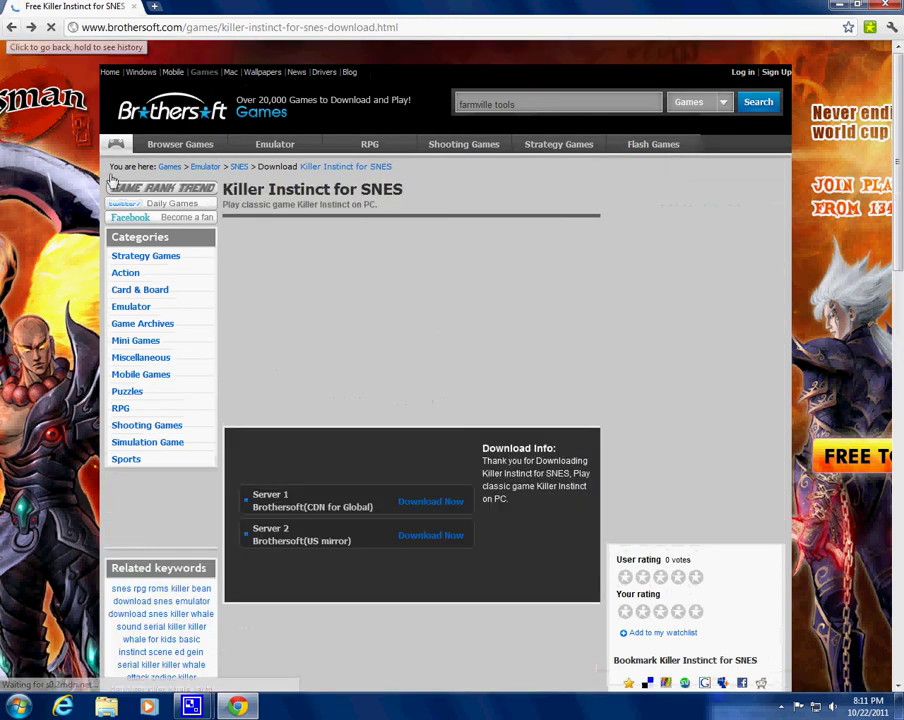
click(11, 27)
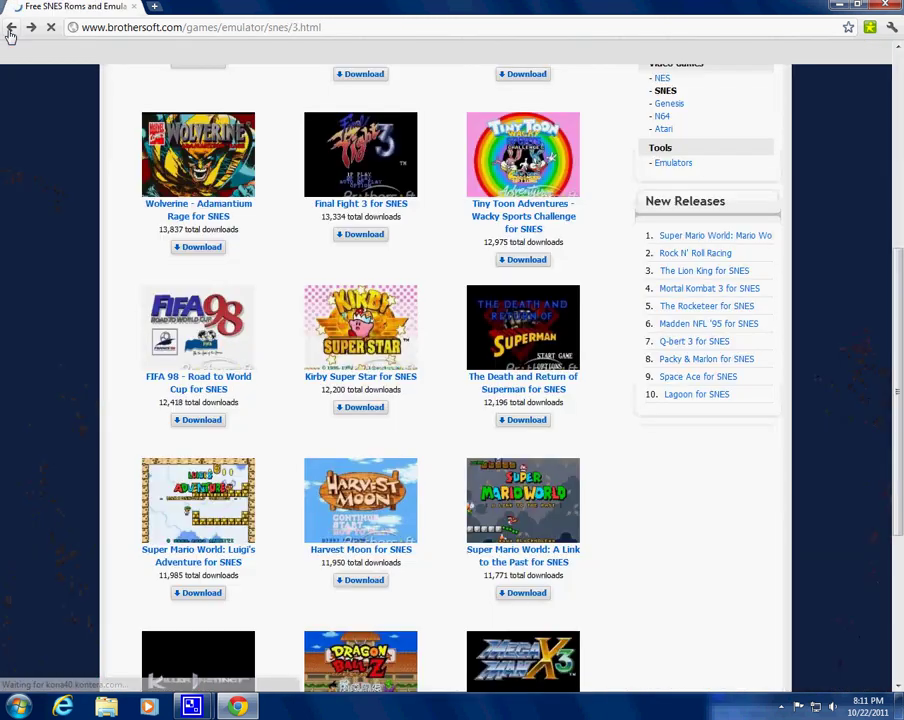
scroll(466, 405, down, 3)
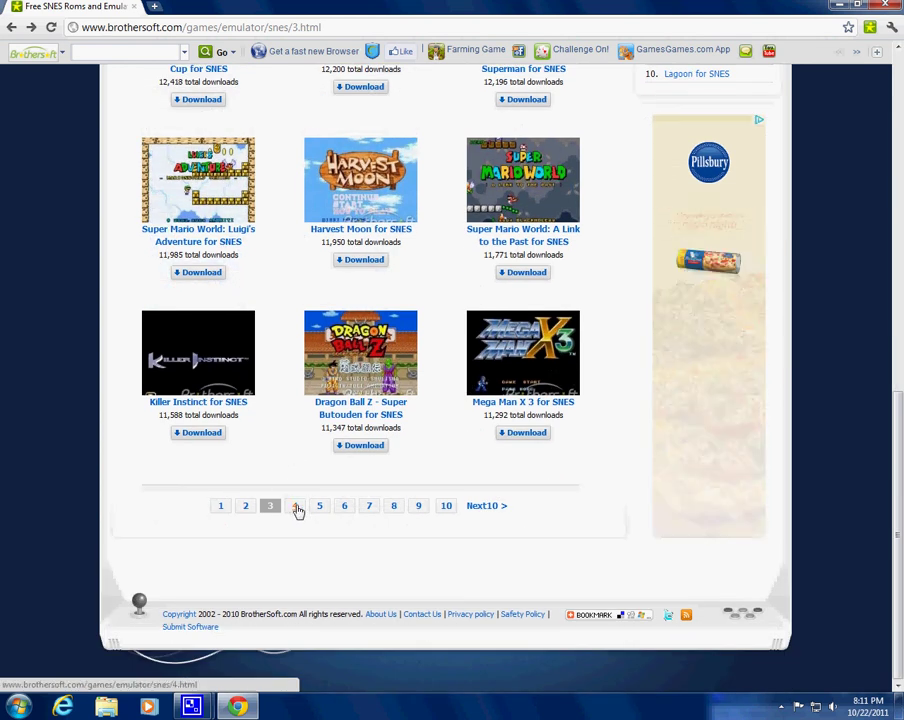
click(296, 506)
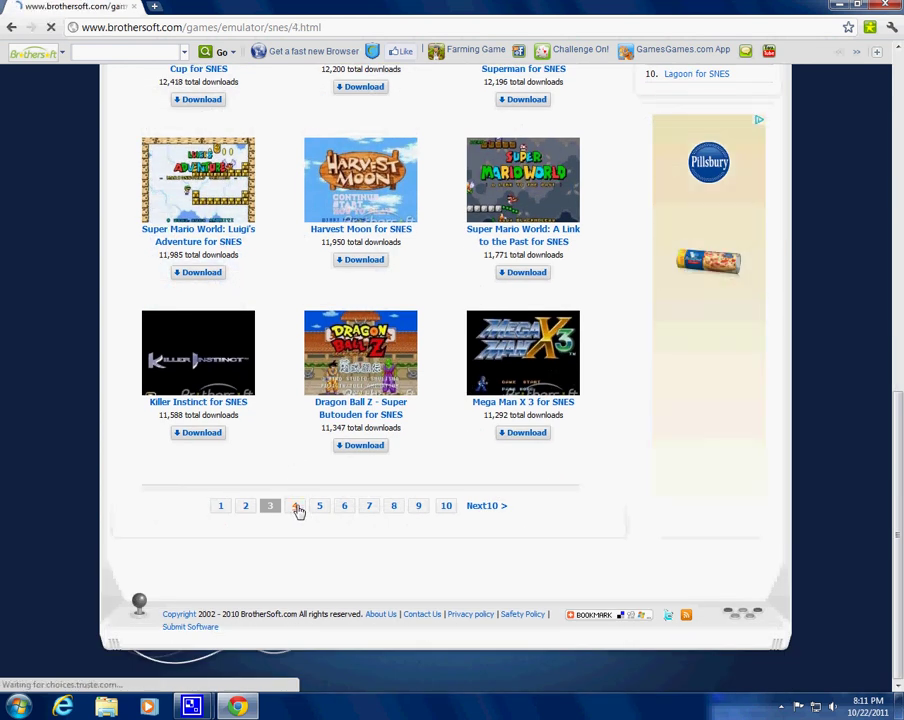
scroll(436, 492, down, 4)
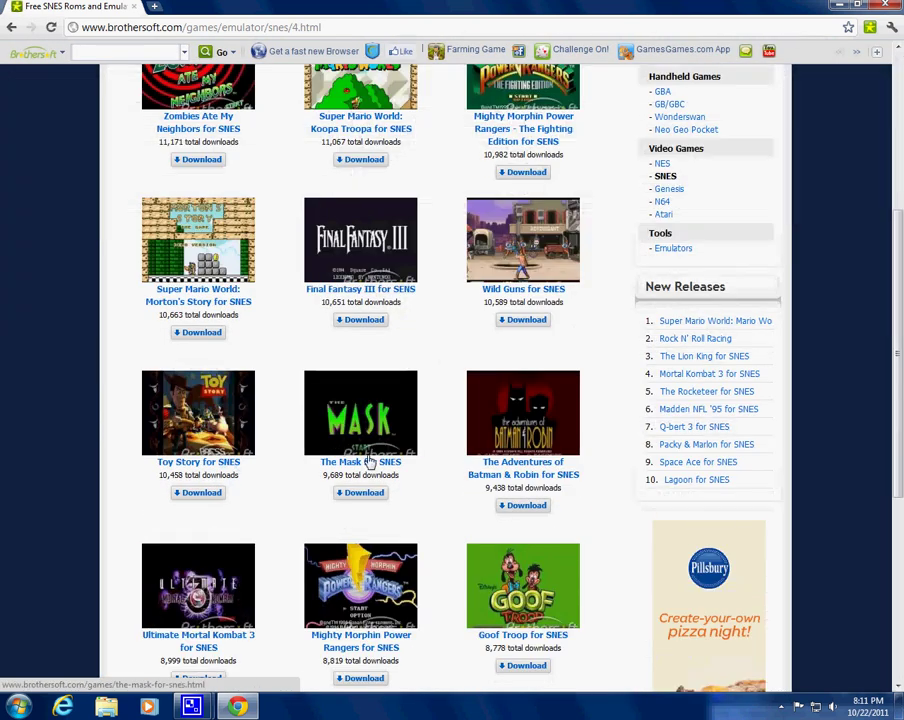
scroll(366, 458, up, 4)
scroll(340, 450, down, 2)
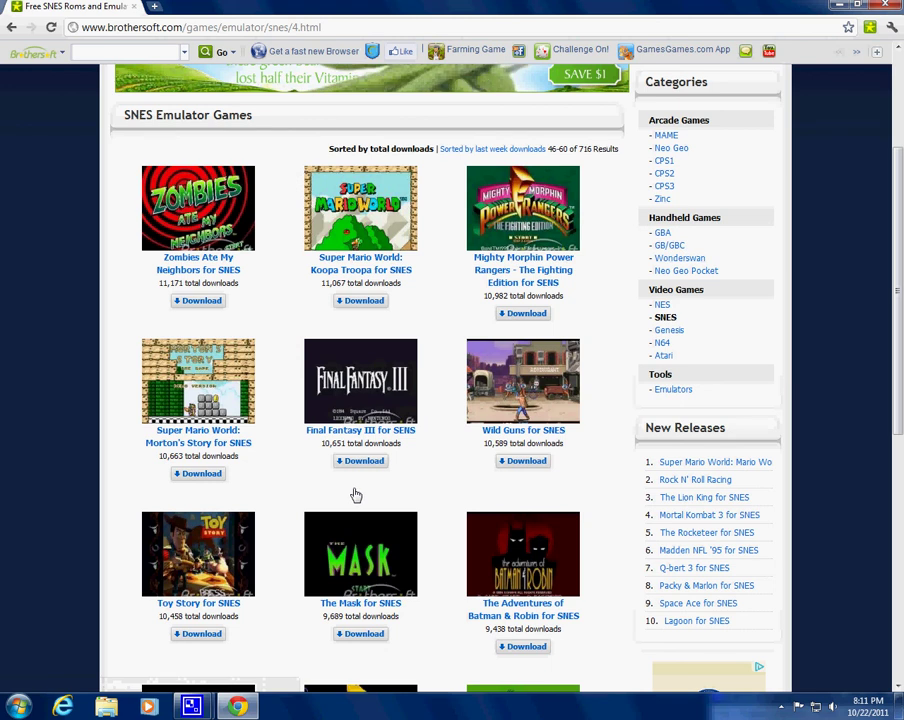
scroll(355, 495, down, 3)
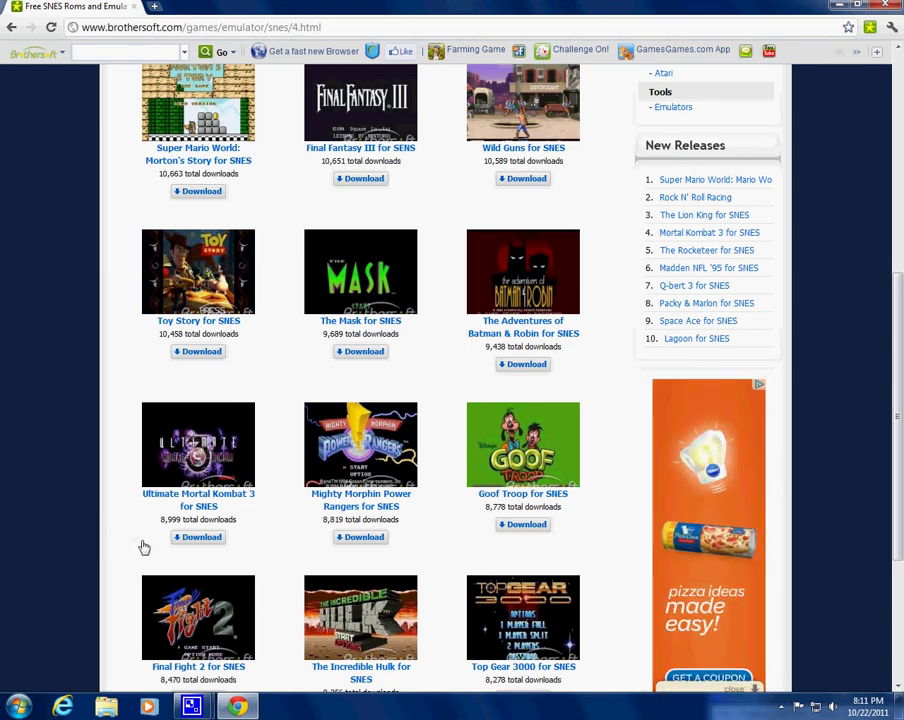
scroll(97, 526, down, 5)
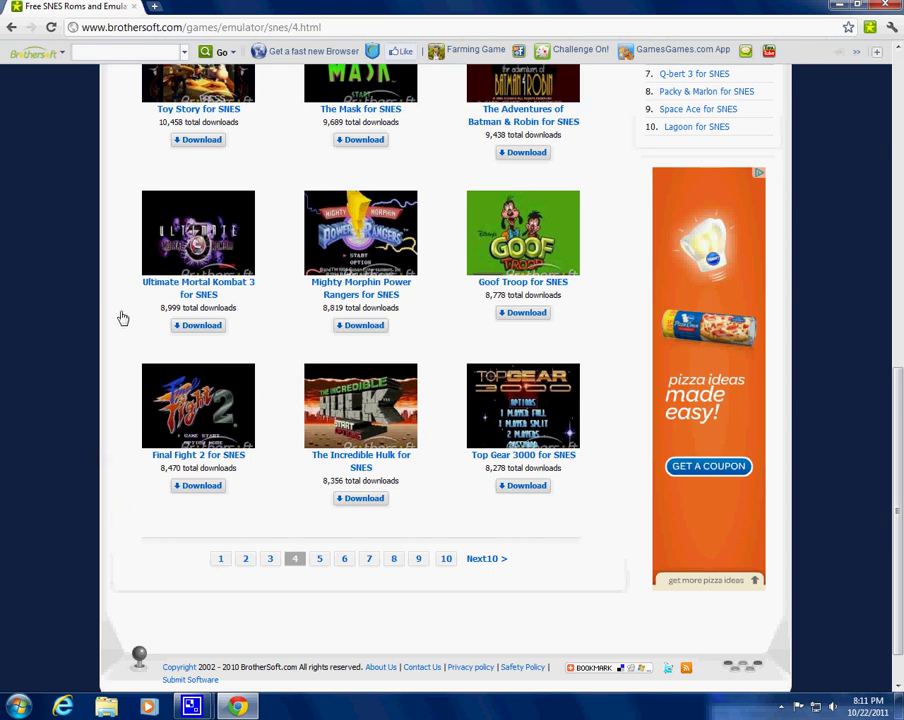
scroll(115, 315, up, 5)
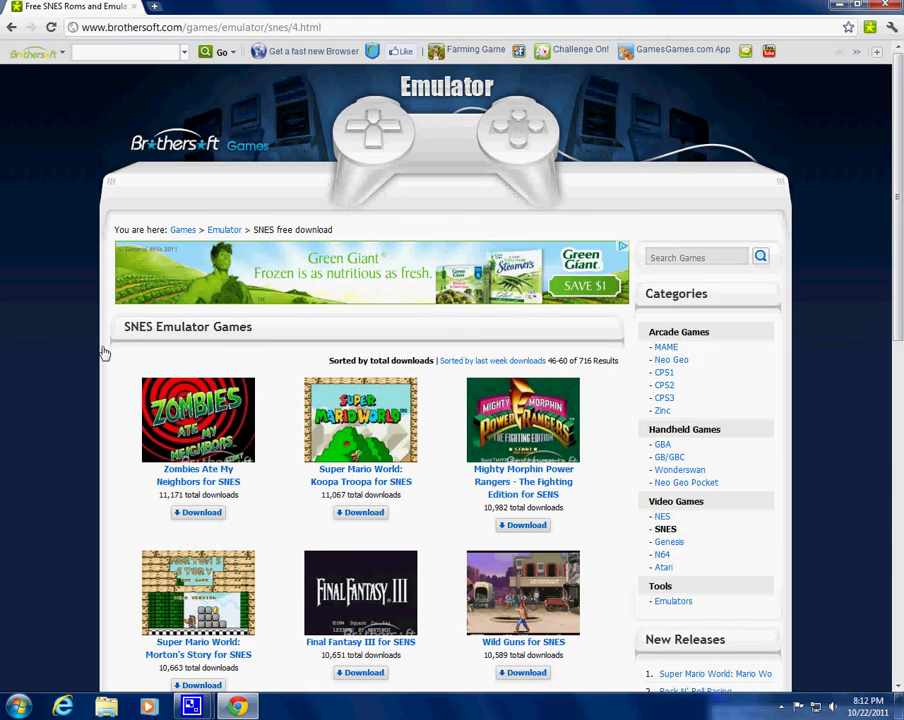